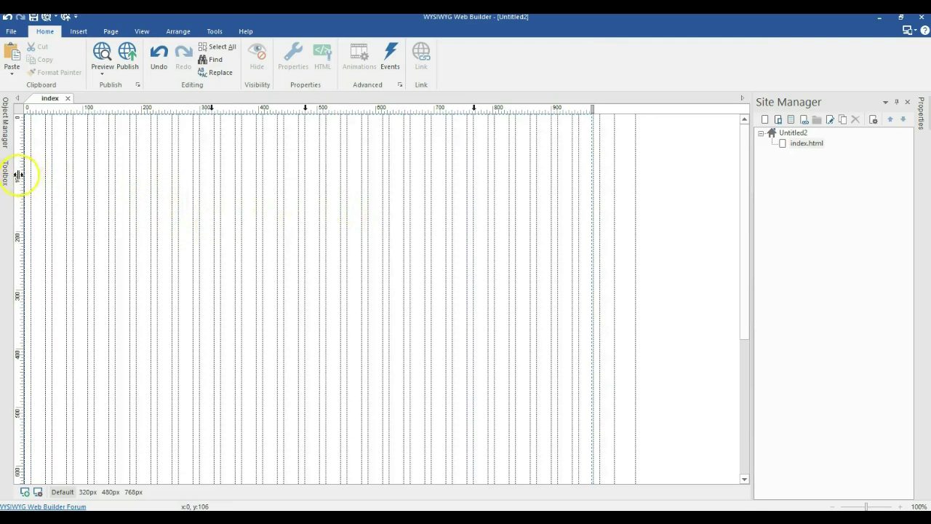
Step: Clear the Toolbox search and draw a form area of about 488 by 279 pixels on the index page
mouse_move(7, 175)
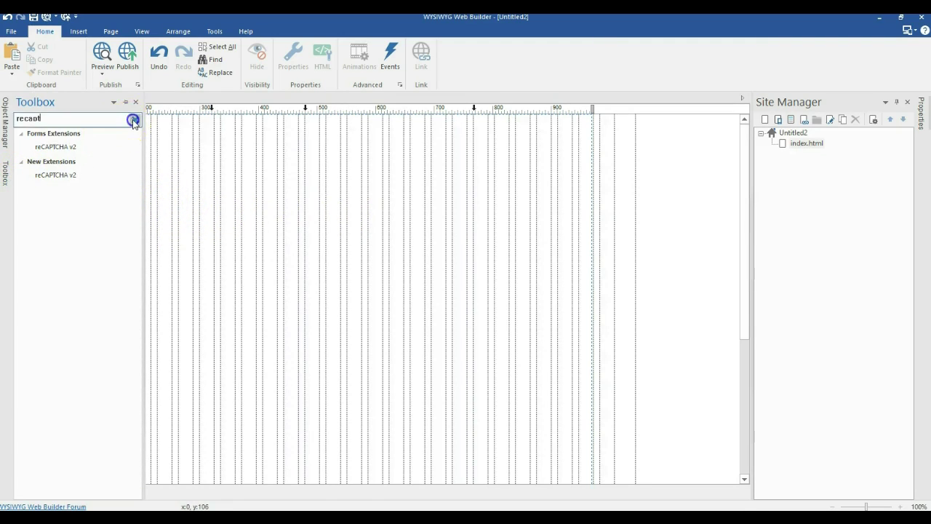
left_click(133, 121)
scroll(91, 194, "down", 6)
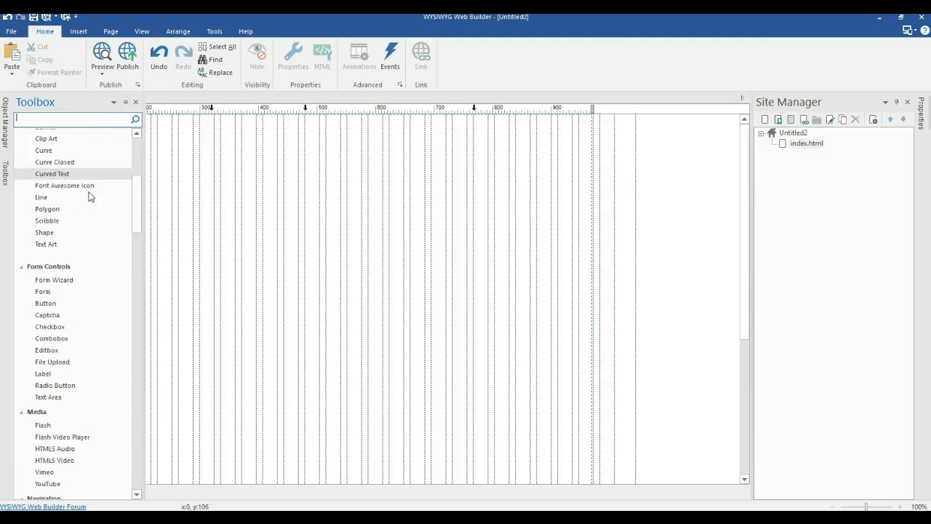
scroll(90, 197, "down", 3)
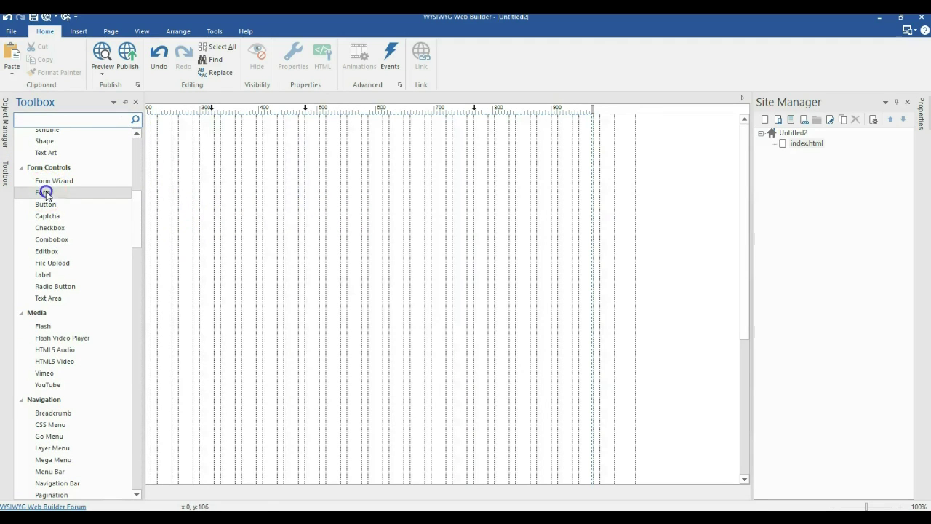
left_click(46, 193)
mouse_move(175, 159)
left_mouse_down()
mouse_move(200, 184)
mouse_move(461, 323)
left_mouse_up()
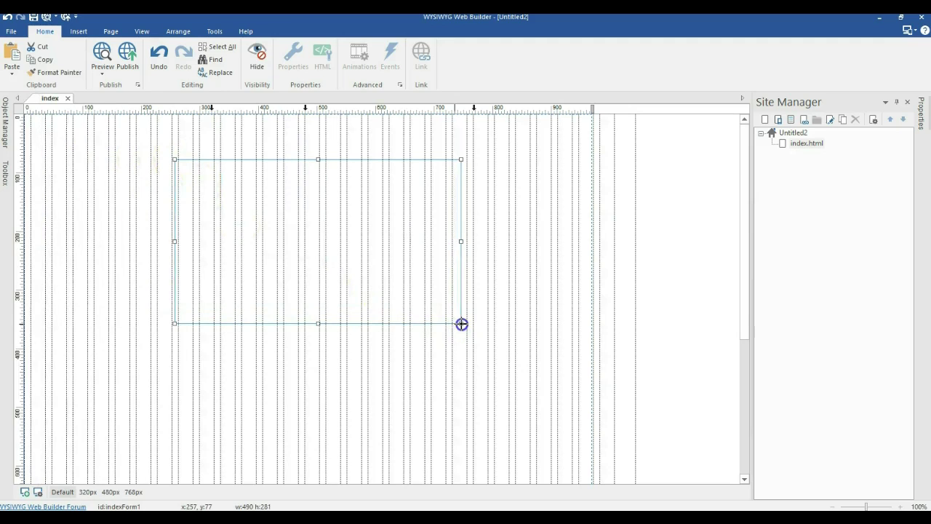
Step: Set the form's border style to None, with border width 0
double_click(321, 248)
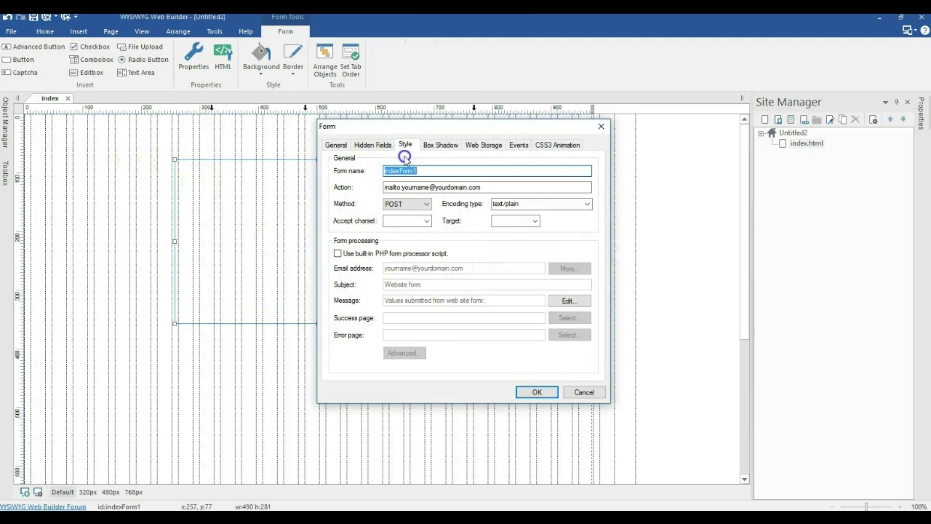
left_click(405, 145)
left_click(426, 292)
left_click(421, 304)
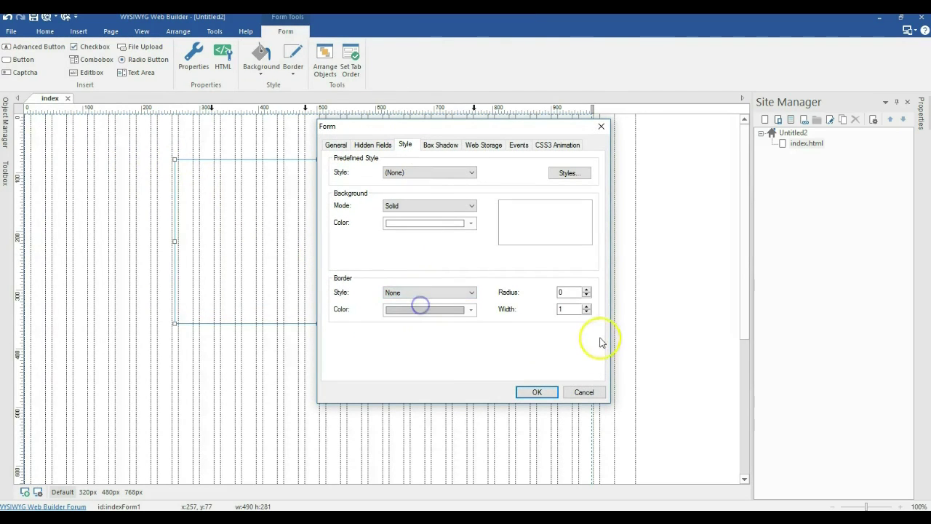
left_click(582, 315)
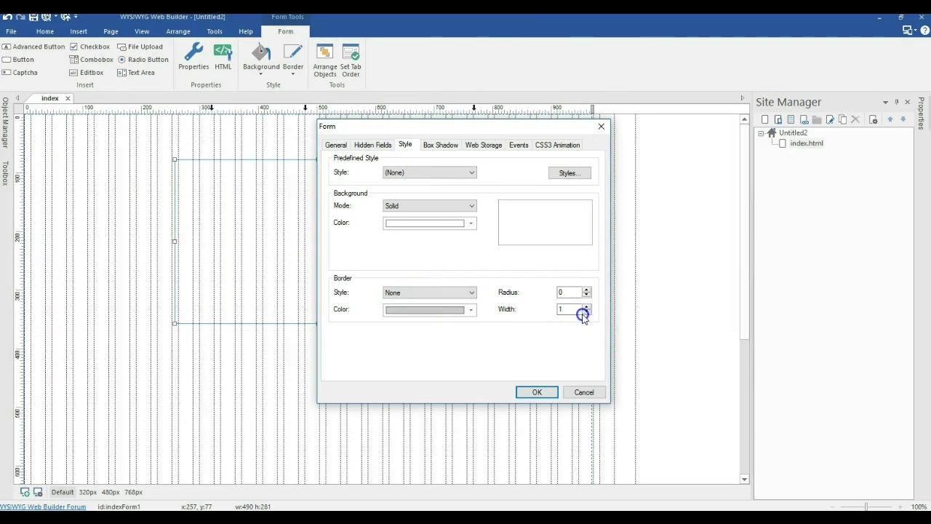
left_click(537, 392)
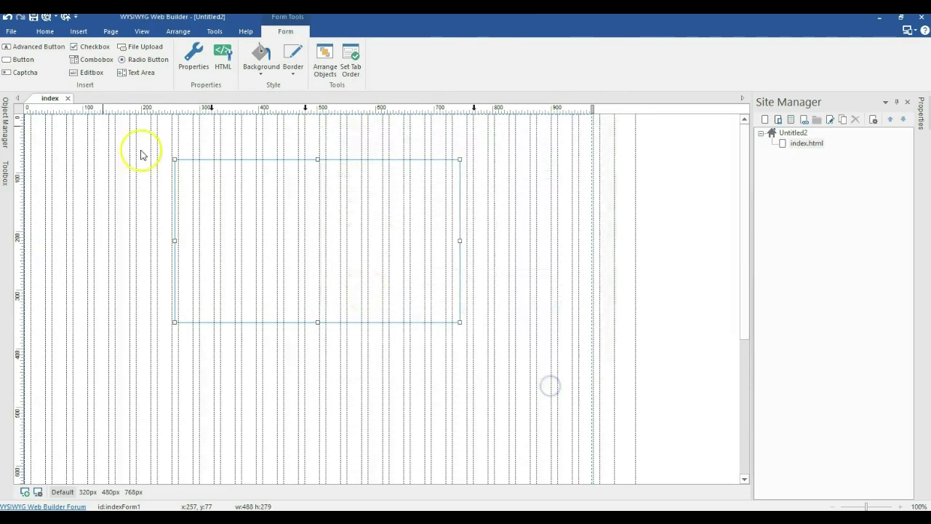
left_click(13, 175)
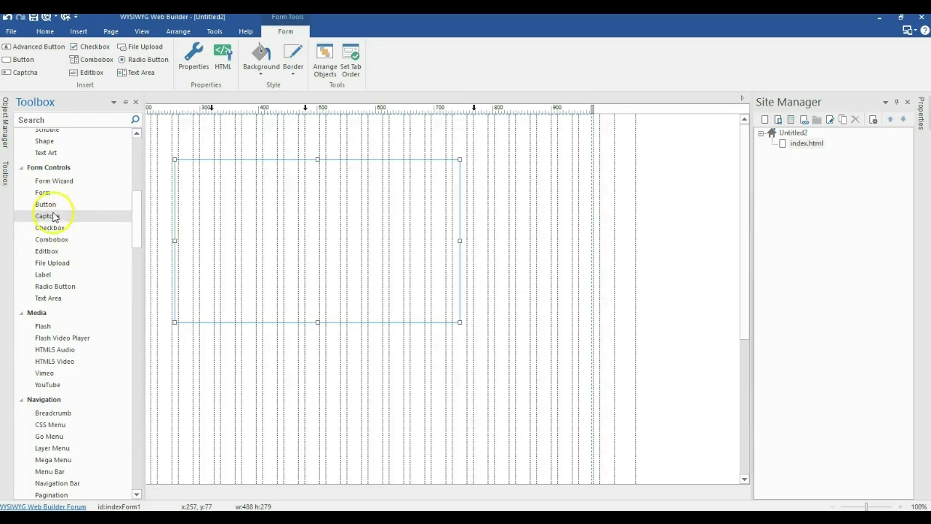
Step: Draw an editbox across the form's top with placeholder Name* and left padding 10
left_click(46, 251)
left_click_drag(185, 182, 434, 219)
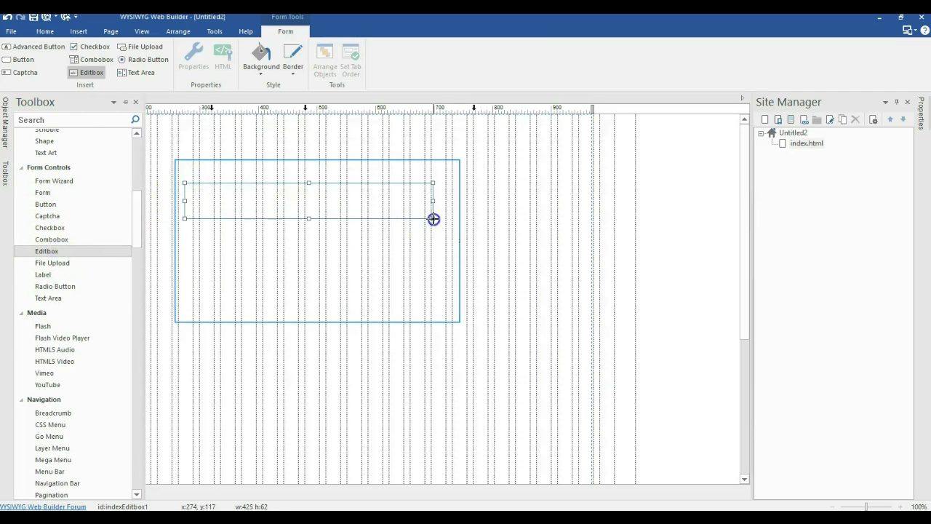
double_click(424, 203)
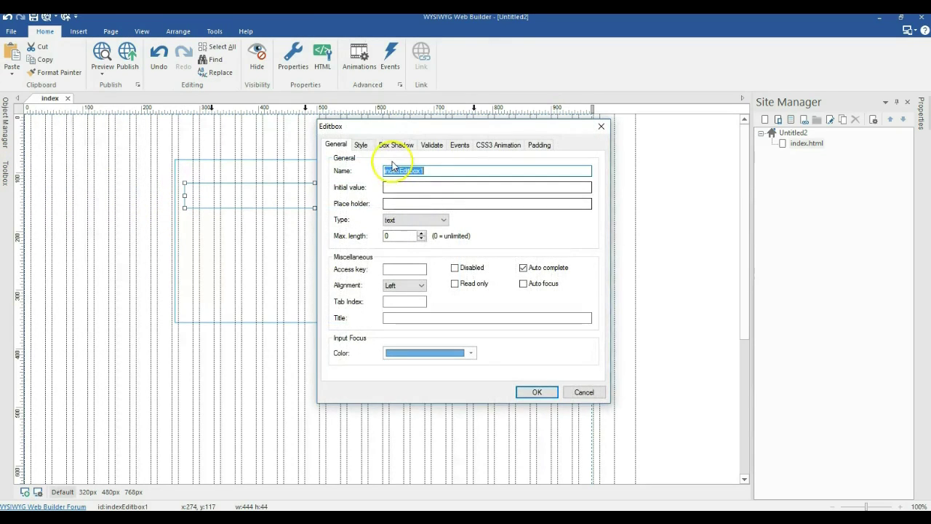
left_click(407, 204)
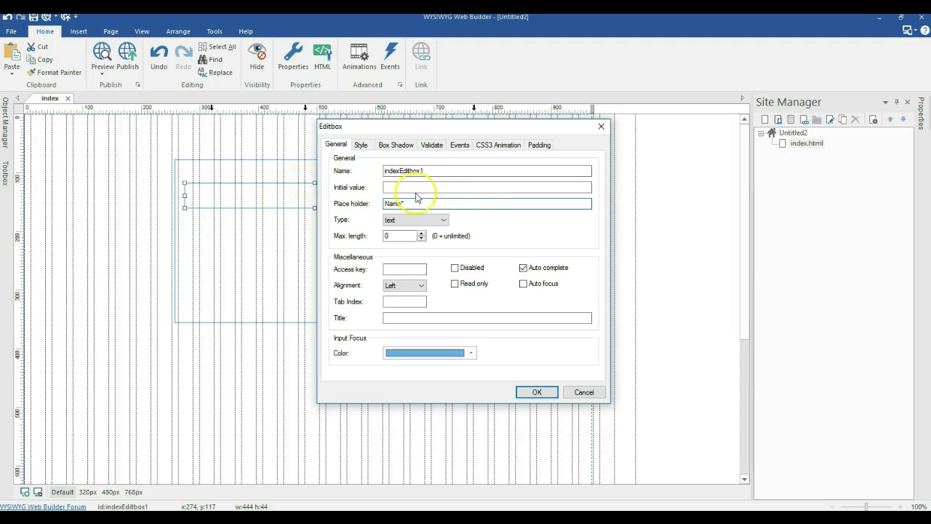
left_click(440, 145)
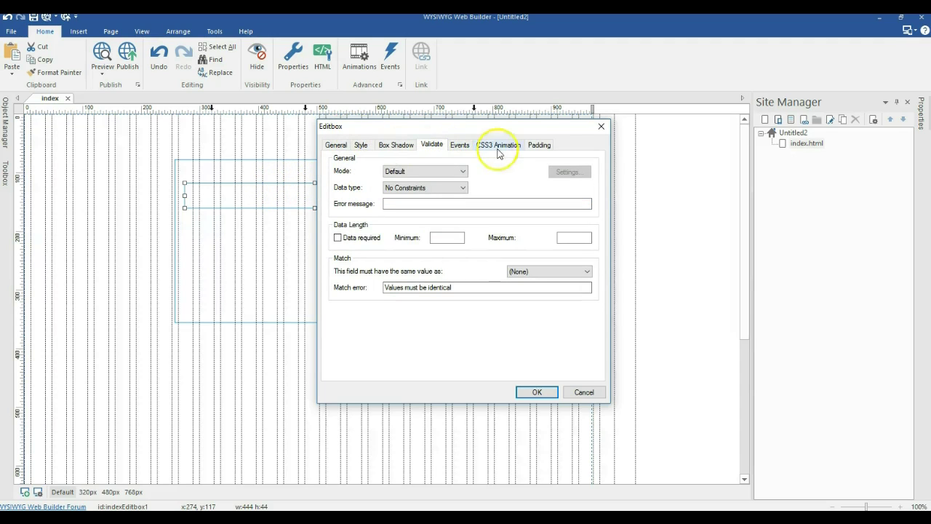
left_click(538, 145)
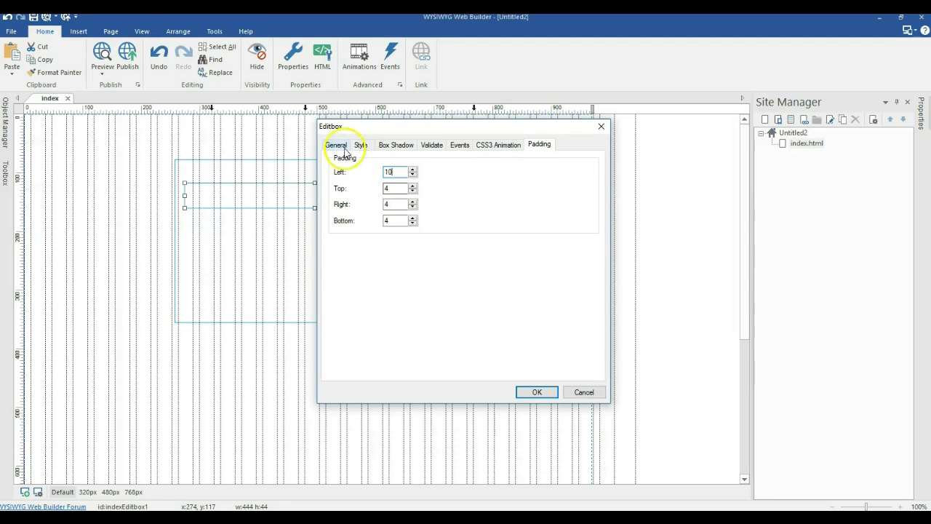
left_click(345, 149)
Step: Keep input type text and set HTML5 validation, Text data type, and Data required
left_click(406, 220)
left_click(404, 221)
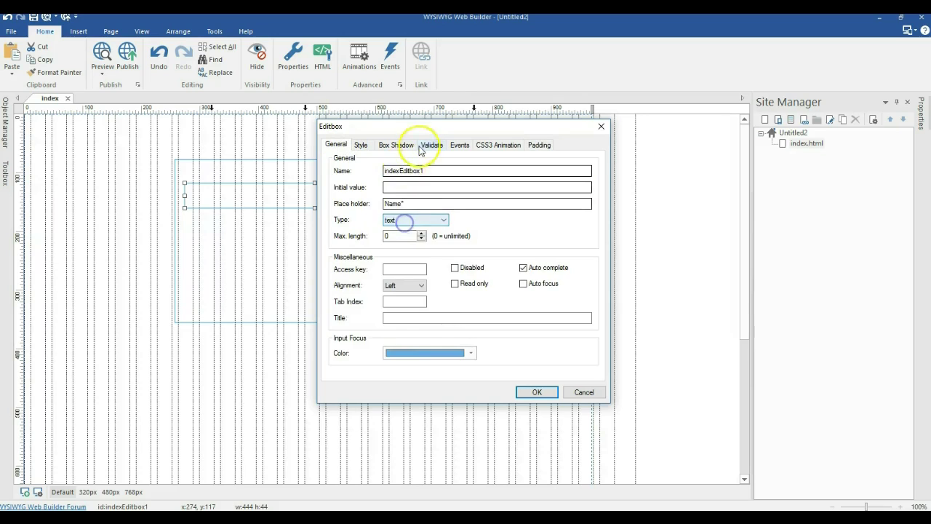
left_click(430, 145)
left_click(402, 171)
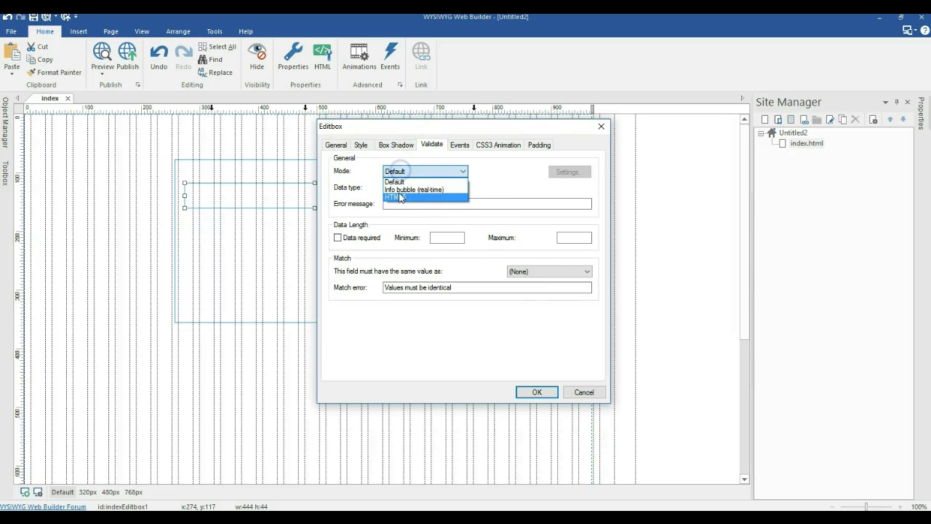
left_click(399, 197)
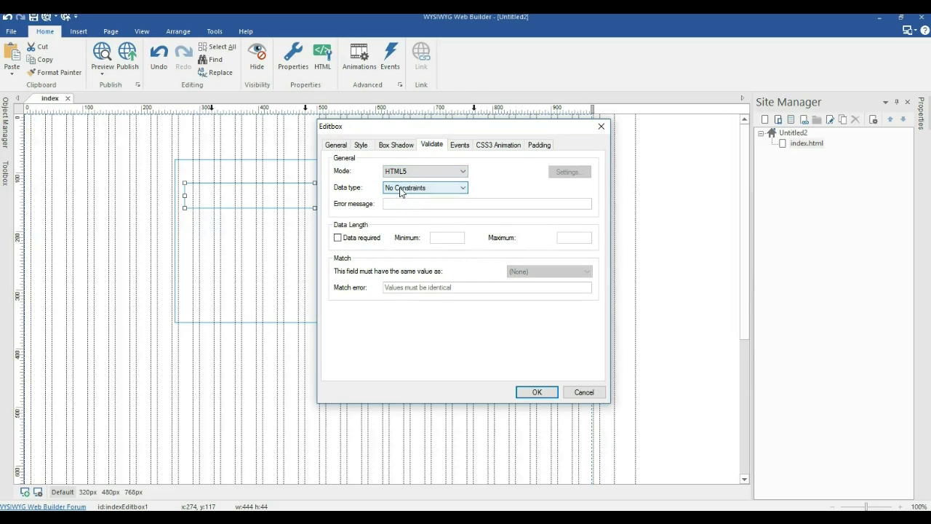
left_click(400, 190)
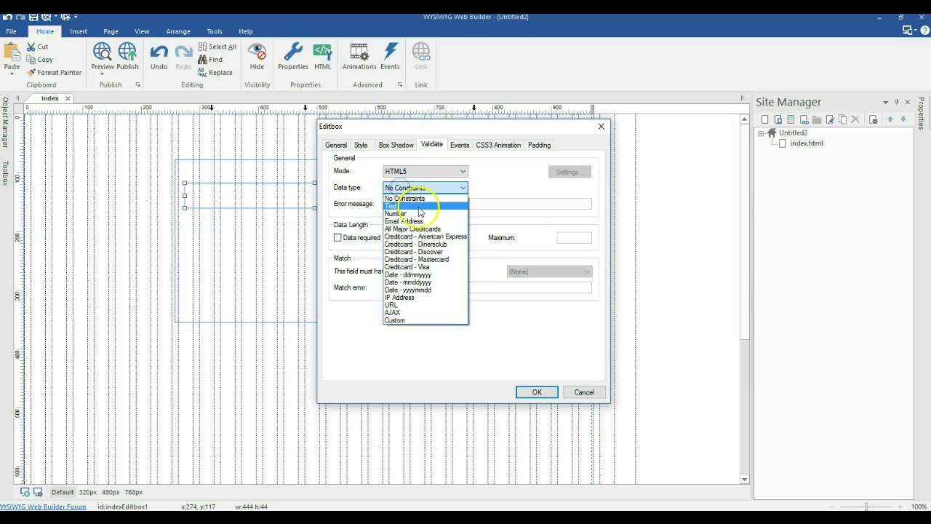
left_click(418, 207)
left_click(365, 241)
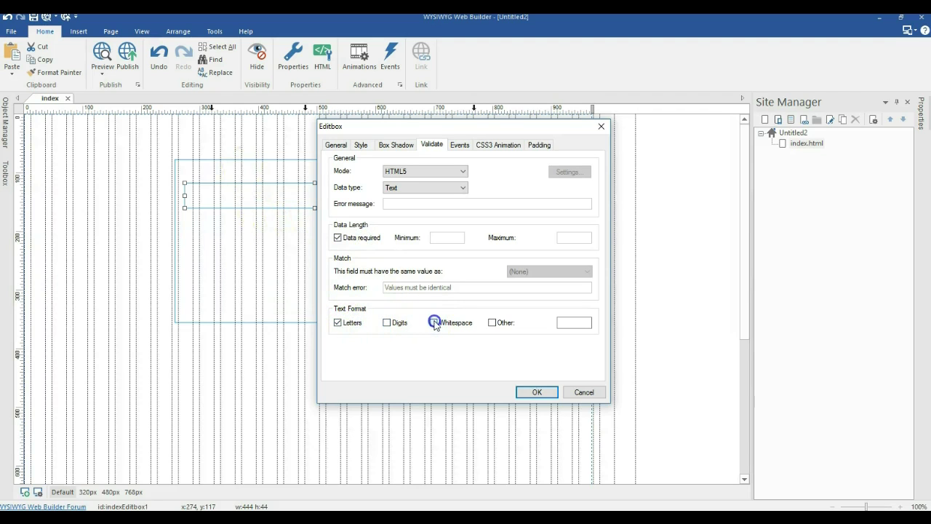
left_click(530, 391)
left_click(436, 382)
left_click(274, 202)
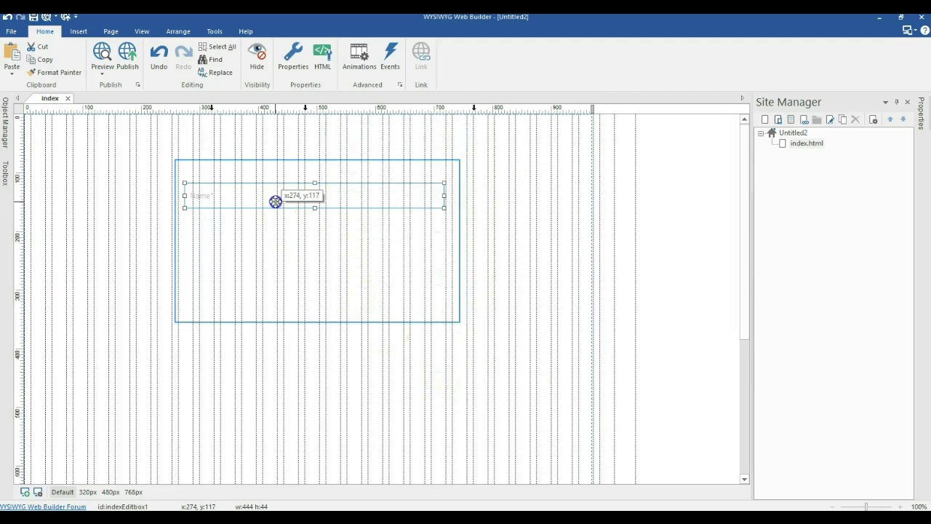
Step: Duplicate the Name* field below it as an email input validated as Email Address
left_click_drag(225, 197, 231, 240)
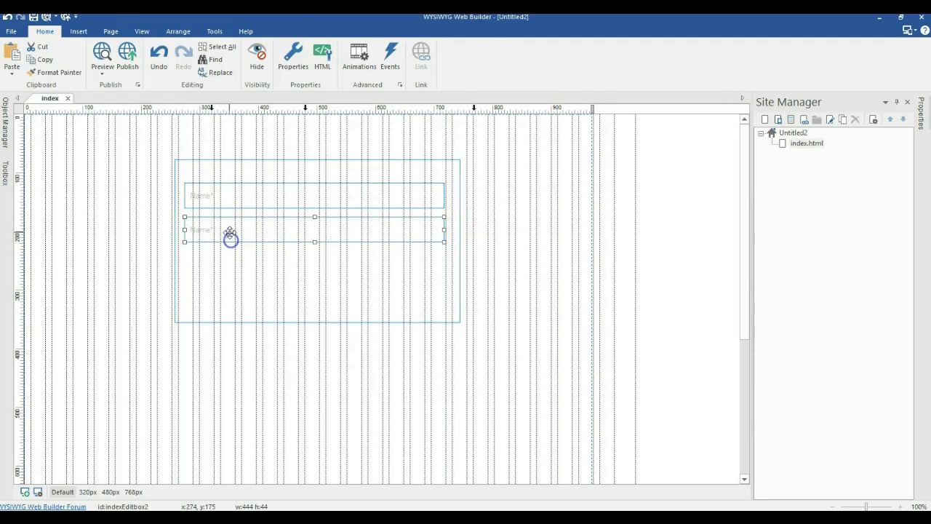
double_click(230, 234)
left_click(432, 222)
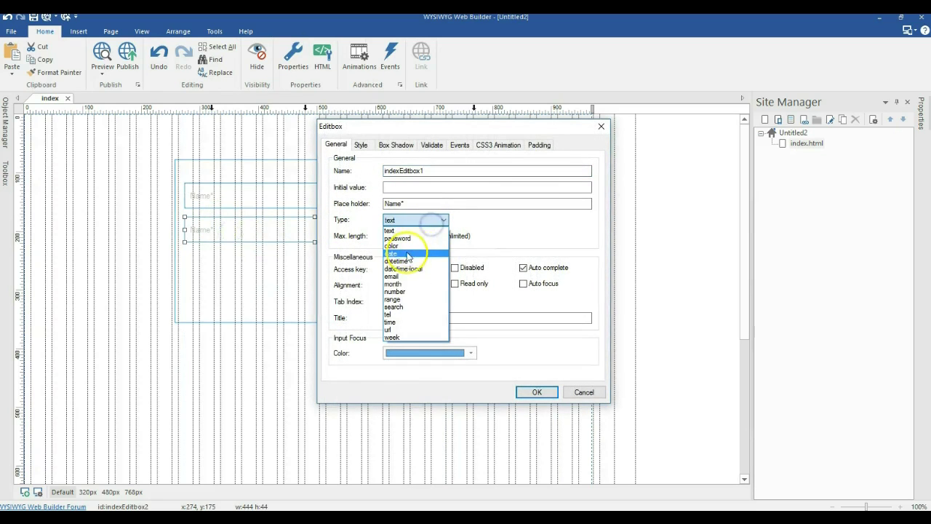
left_click(405, 277)
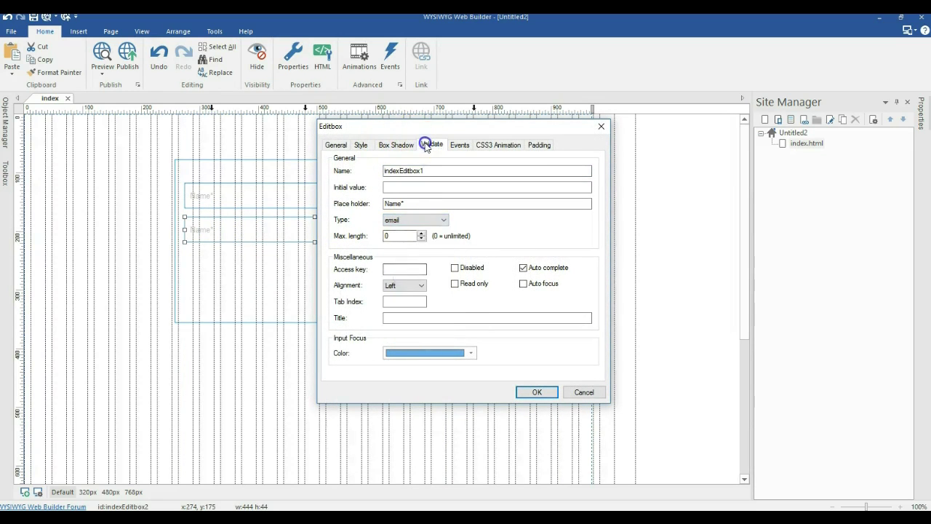
left_click(429, 145)
left_click(426, 187)
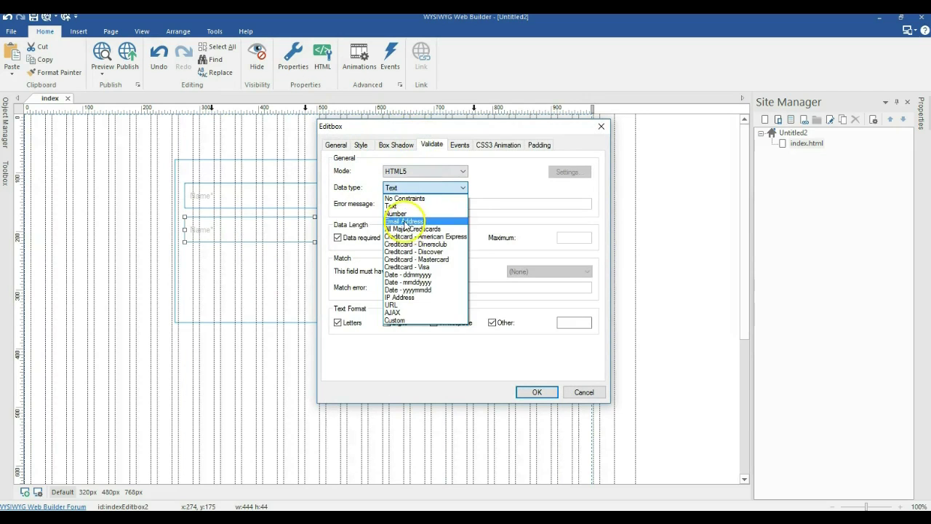
left_click(405, 221)
left_click(539, 392)
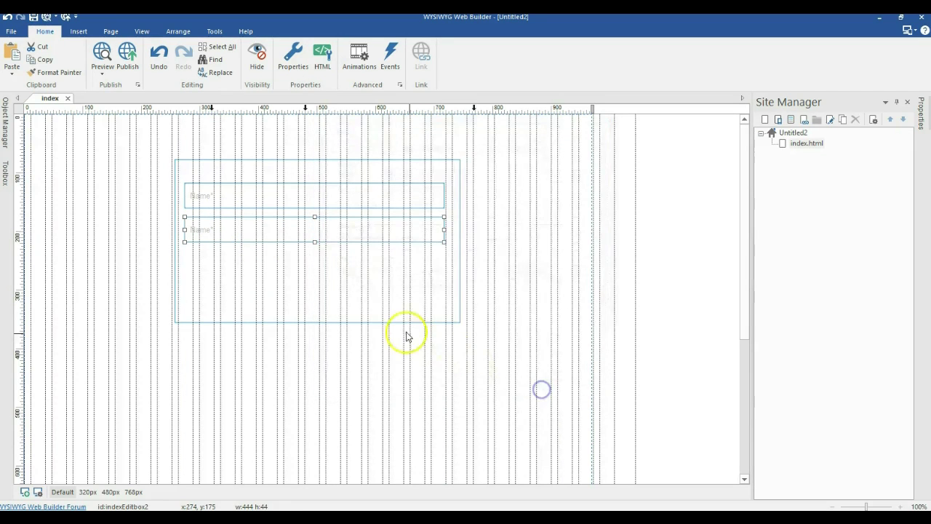
left_click(7, 172)
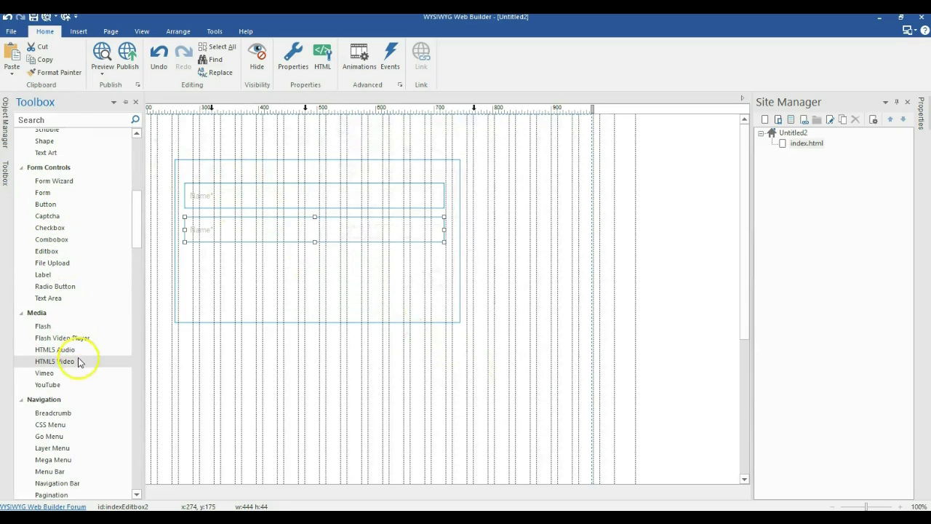
Step: Draw a message text area under the two fields, widen it, and stretch the form to 488×374
left_click(48, 297)
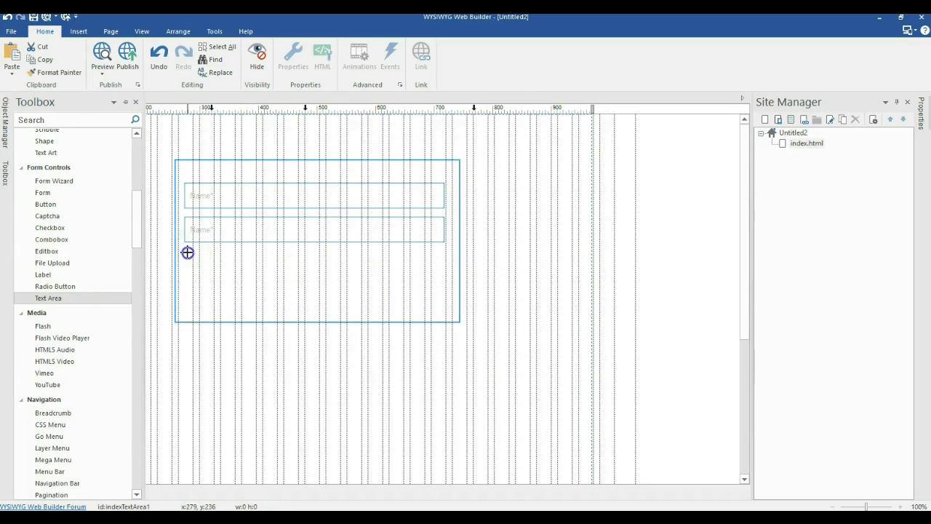
mouse_move(187, 253)
left_mouse_down()
mouse_move(347, 316)
mouse_move(443, 312)
left_mouse_up()
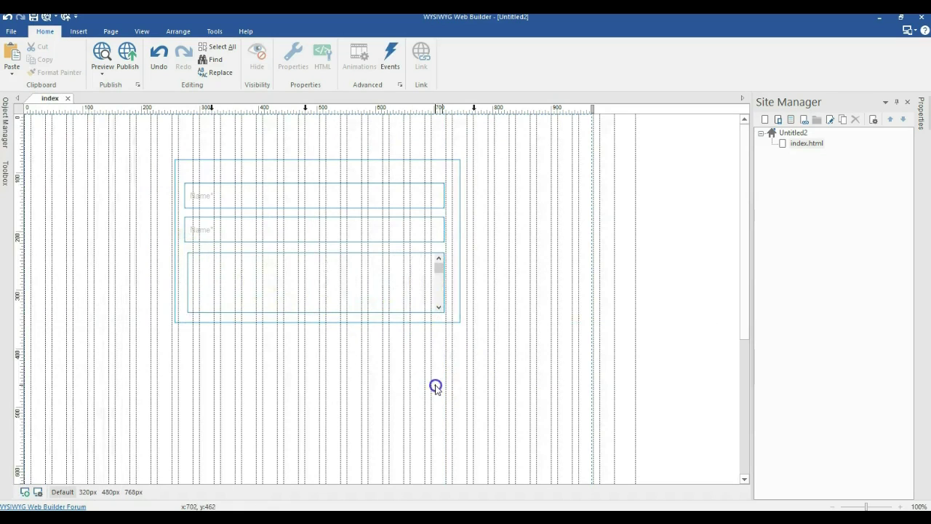
left_click(345, 276)
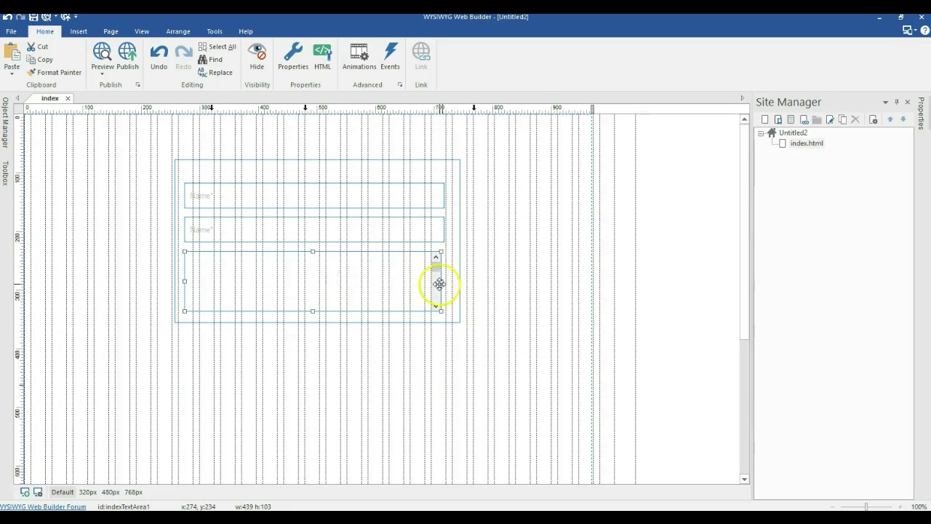
left_click_drag(441, 281, 444, 281)
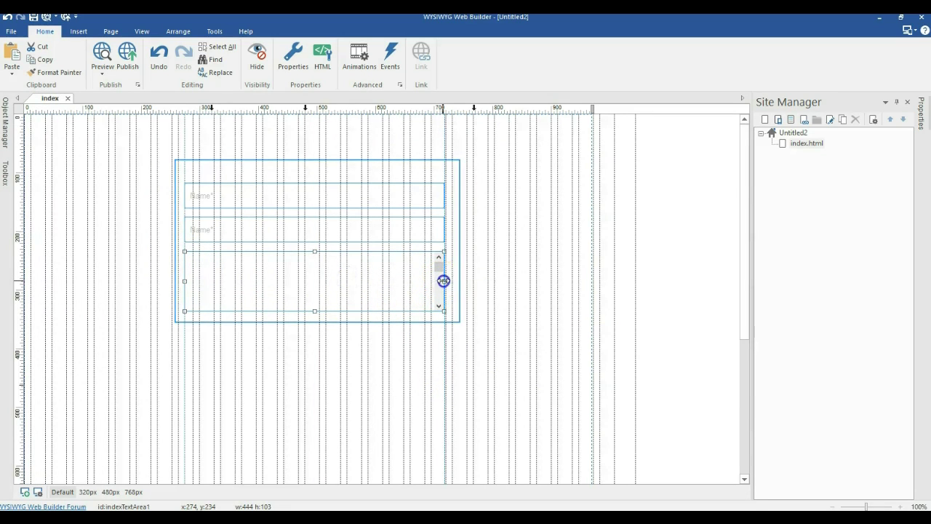
left_click_drag(299, 259, 297, 251)
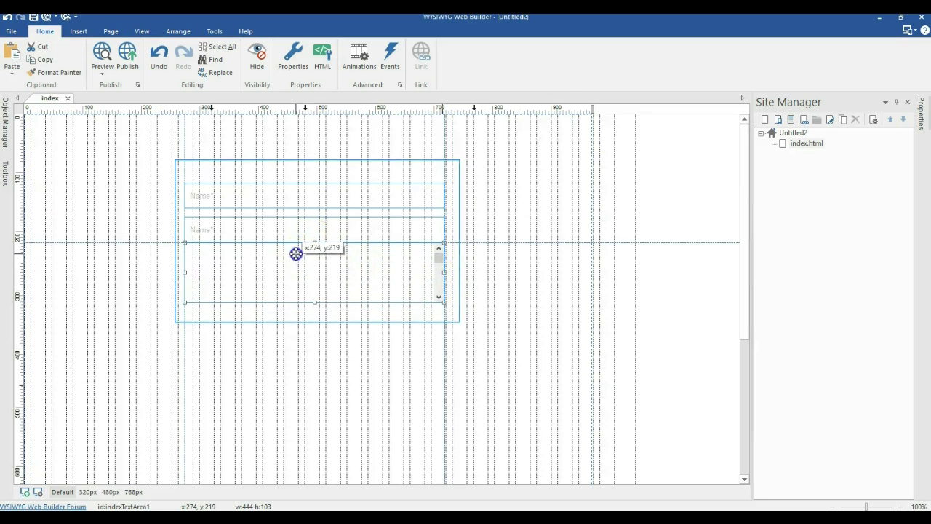
left_click(310, 311)
left_click_drag(317, 323, 327, 378)
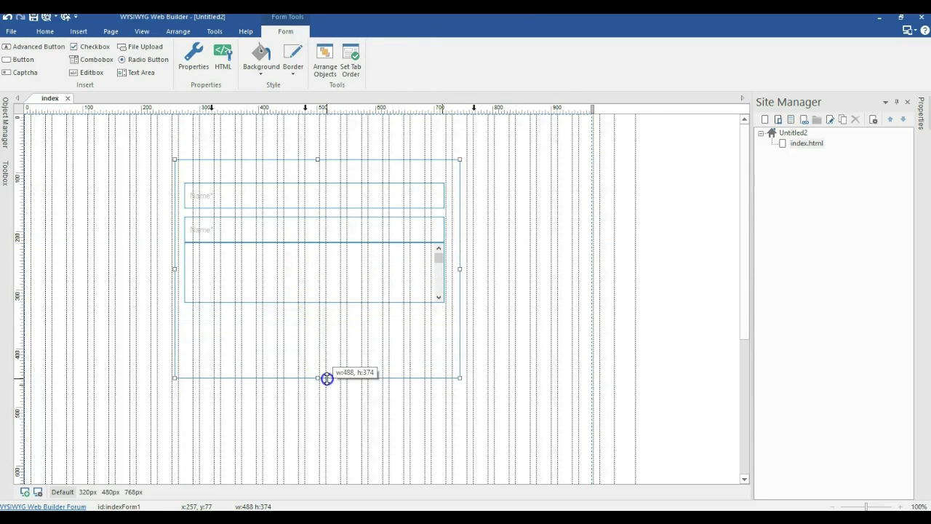
left_click(8, 166)
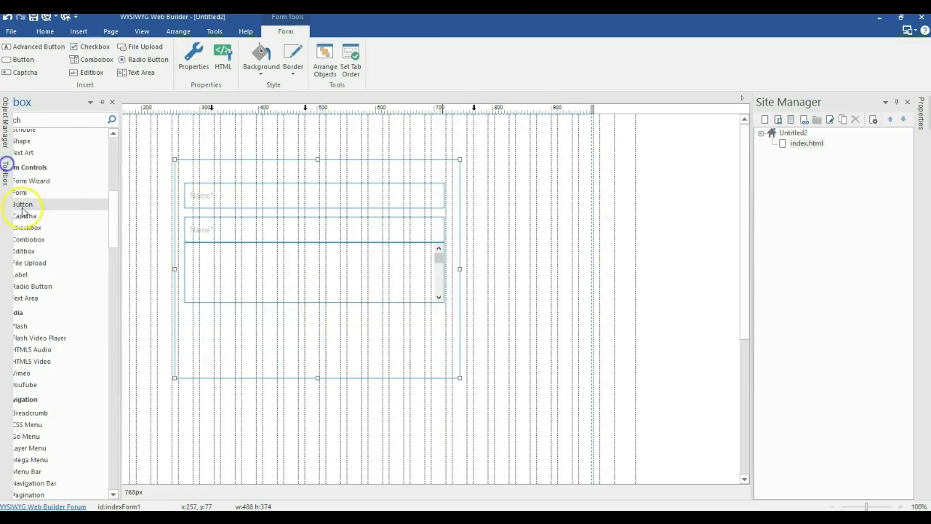
Step: Draw a Submit button below the message area
left_click(58, 289)
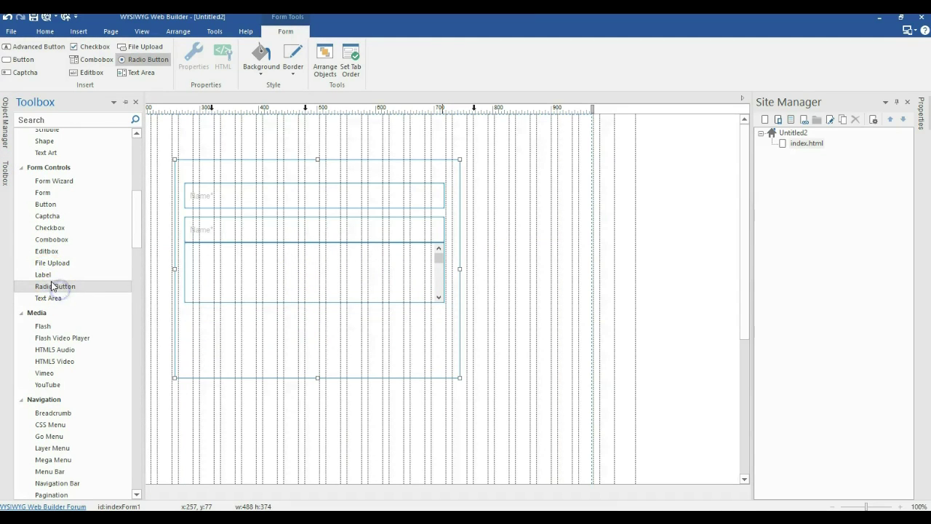
left_click(45, 205)
mouse_move(185, 310)
left_mouse_down()
mouse_move(249, 347)
mouse_move(267, 337)
mouse_move(267, 344)
left_mouse_up()
mouse_move(218, 324)
left_mouse_down()
mouse_move(207, 312)
mouse_move(213, 319)
left_mouse_up()
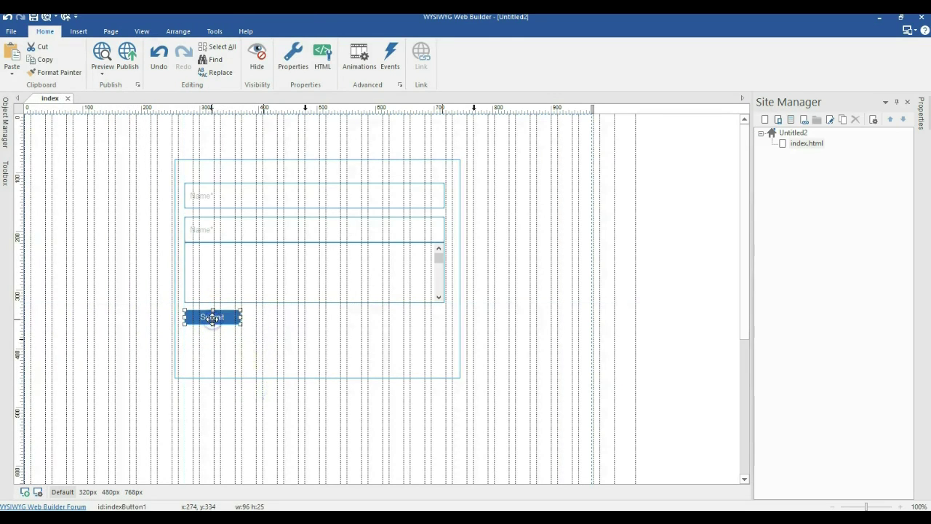
Step: Distribute both Name fields and the message area vertically, then move Submit near the form's bottom
left_click(198, 285, "shift")
left_click(197, 237, "shift")
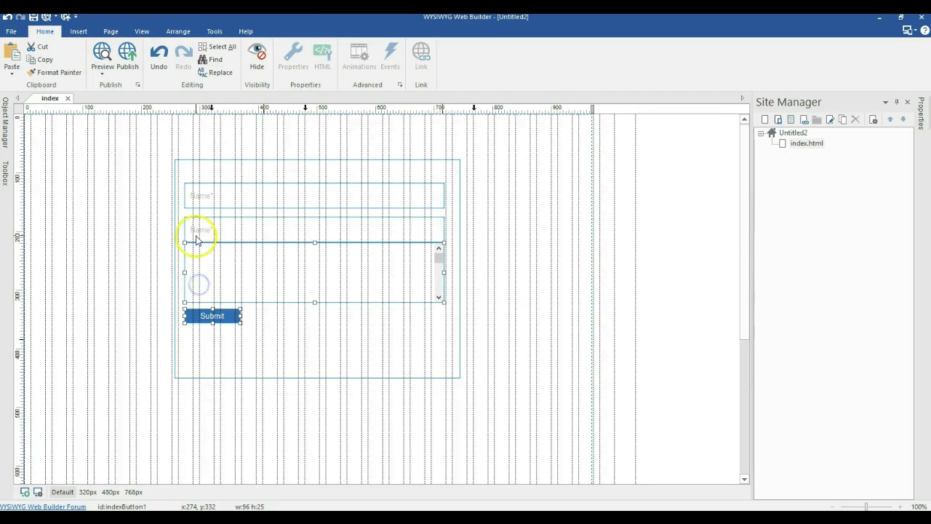
left_click(194, 202, "shift")
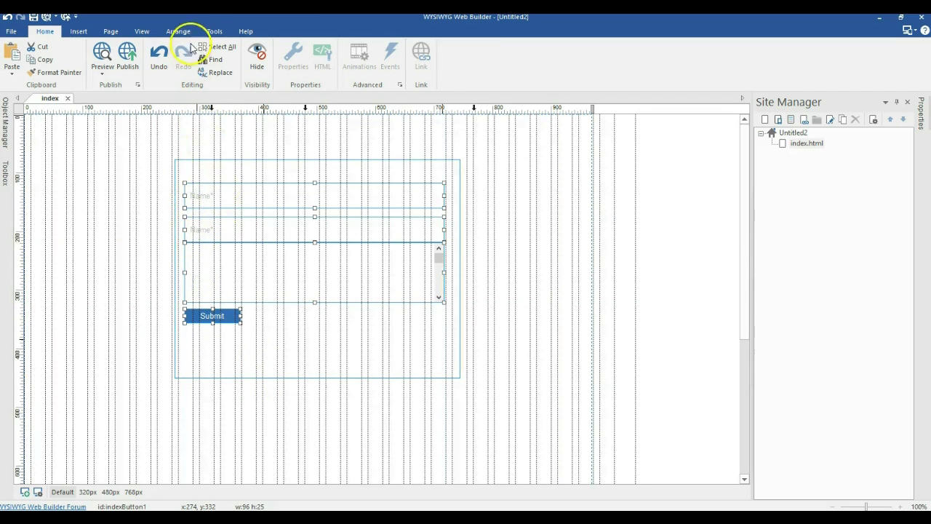
left_click(180, 32)
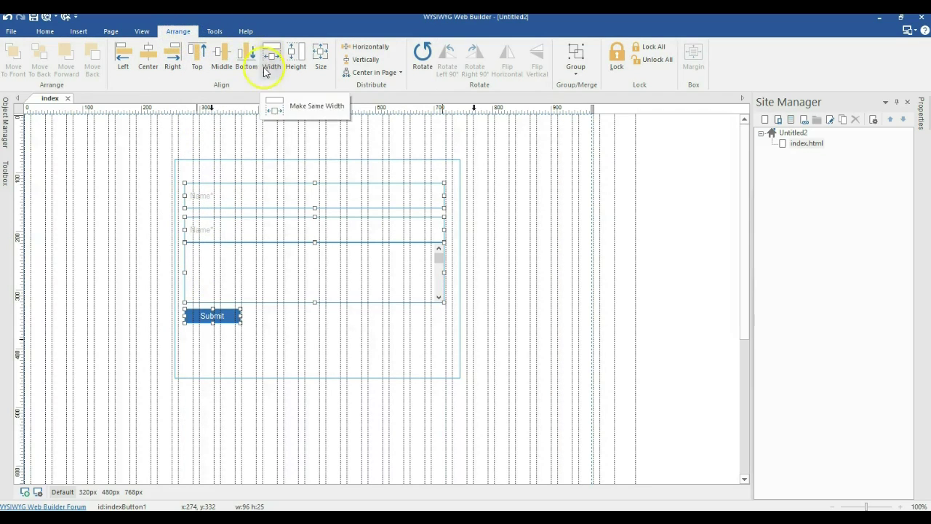
left_click(356, 59)
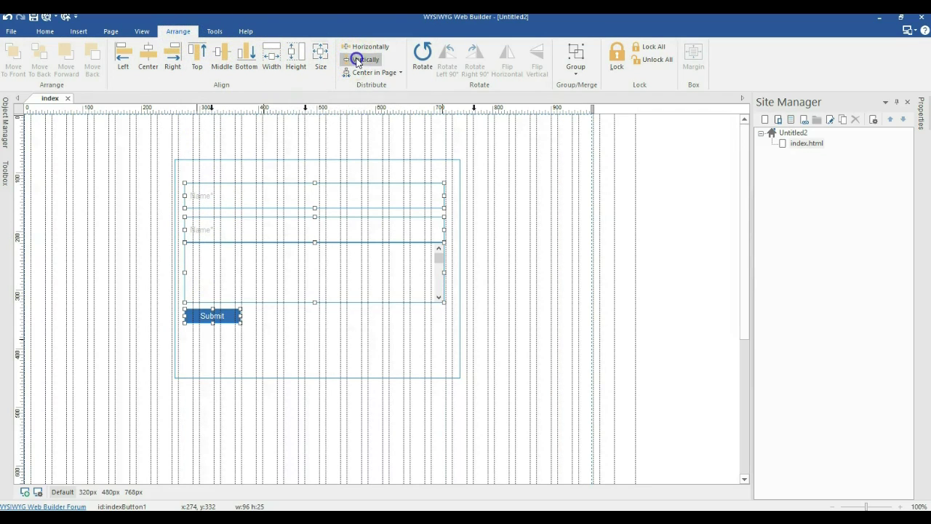
left_click(488, 226)
left_click_drag(216, 319, 219, 364)
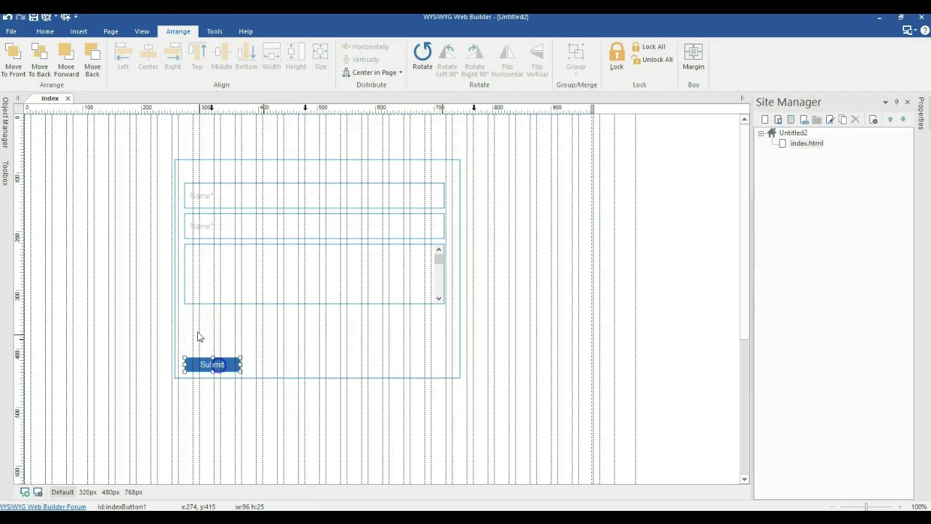
Step: Find the reCAPTCHA v2 object in the Toolbox and draw it beside the form
left_click(9, 178)
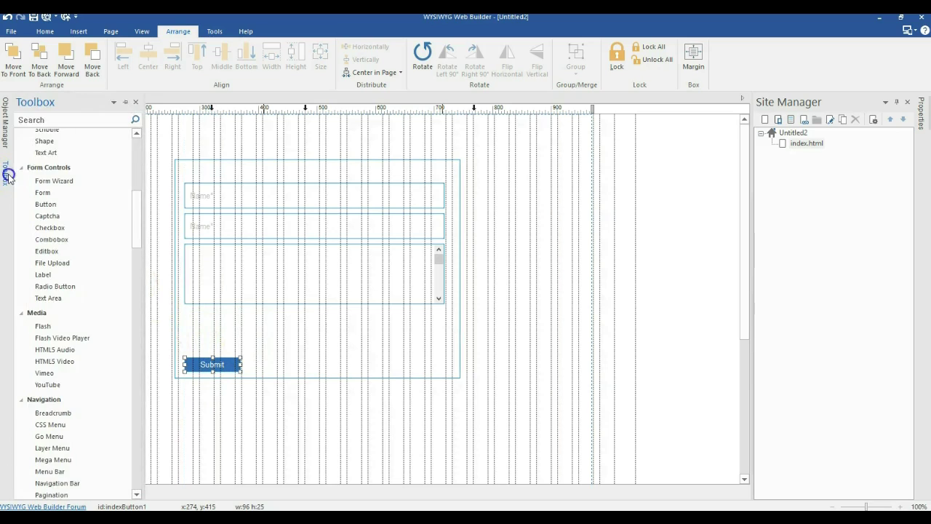
left_click(34, 120)
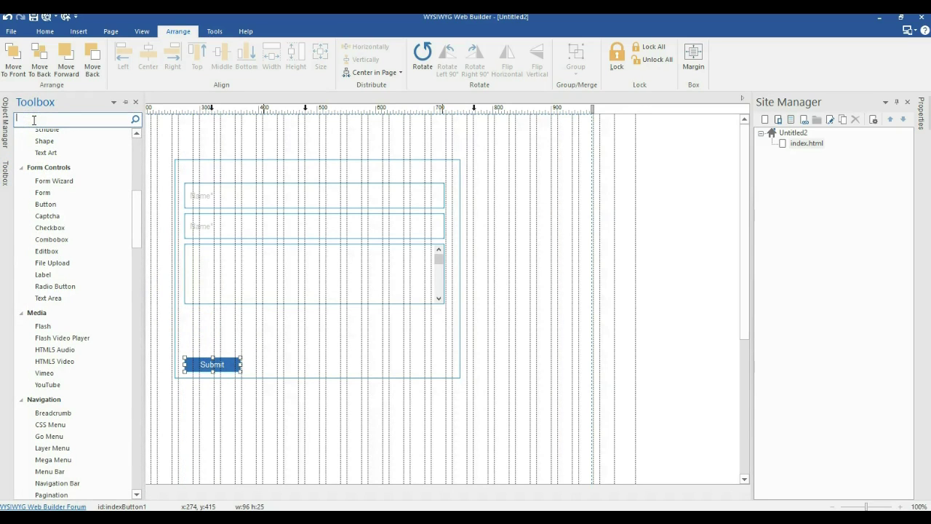
type("reca")
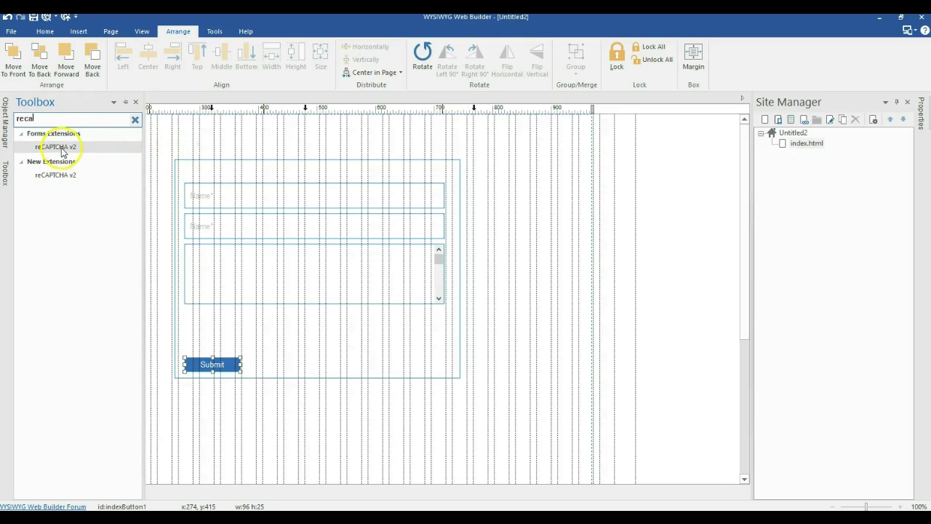
left_click(56, 122)
type("l")
key("BackSpace")
left_click(56, 146)
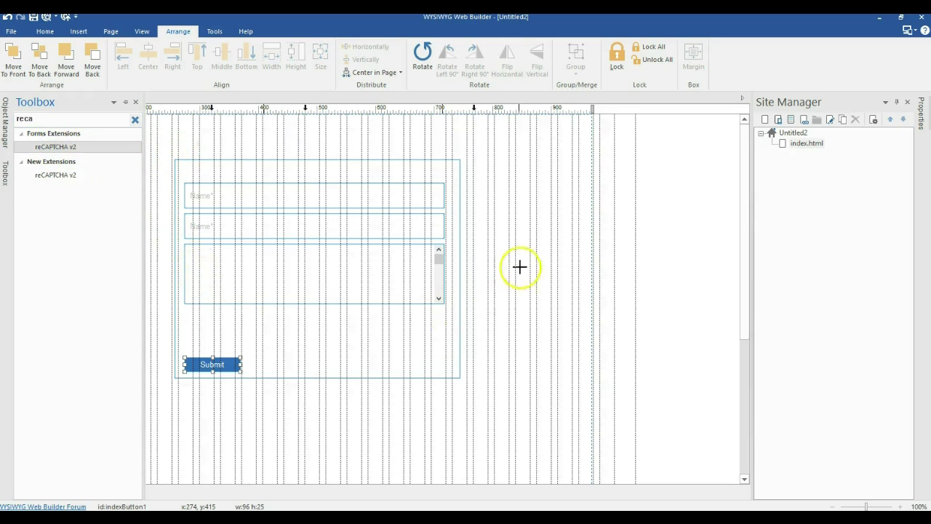
left_click_drag(511, 261, 624, 327)
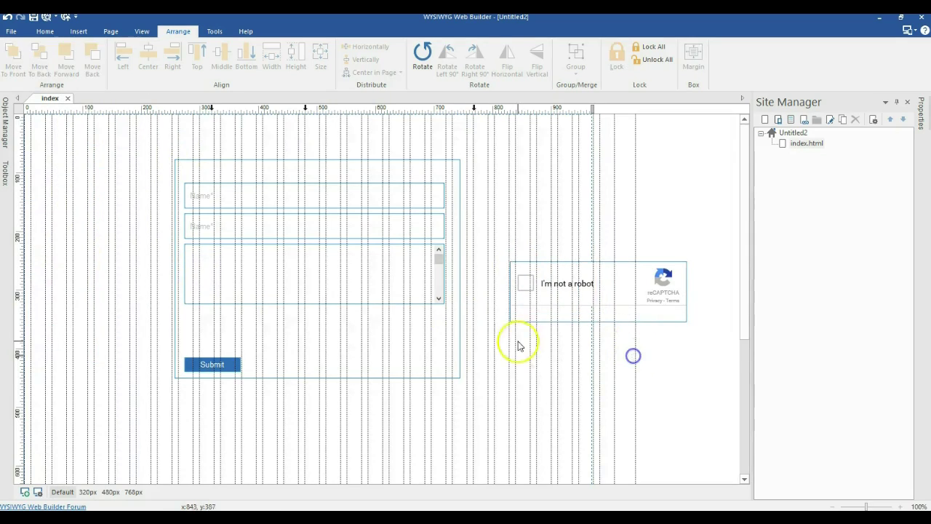
Step: Extend the form downward, lower Submit, and move the reCAPTCHA box into the form above it
left_click(398, 297)
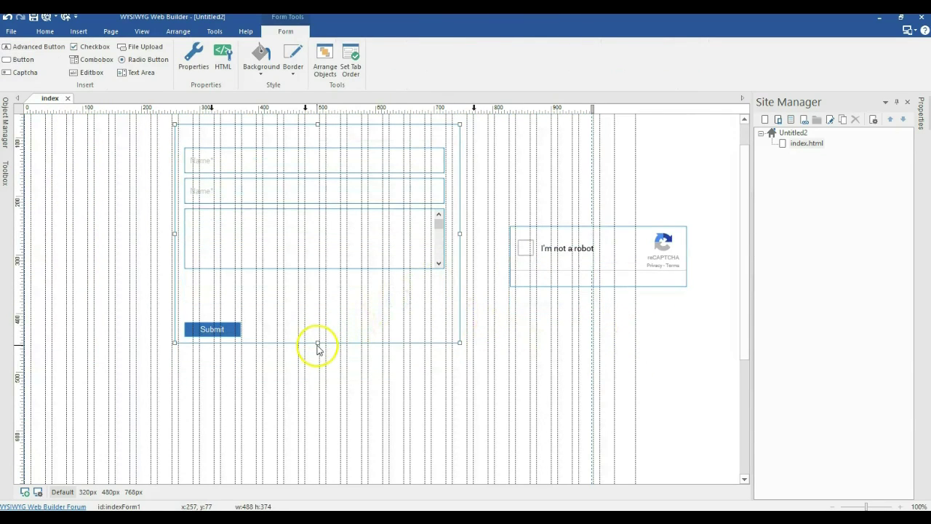
left_click_drag(318, 344, 318, 365)
left_click_drag(216, 329, 218, 348)
left_click_drag(535, 259, 240, 302)
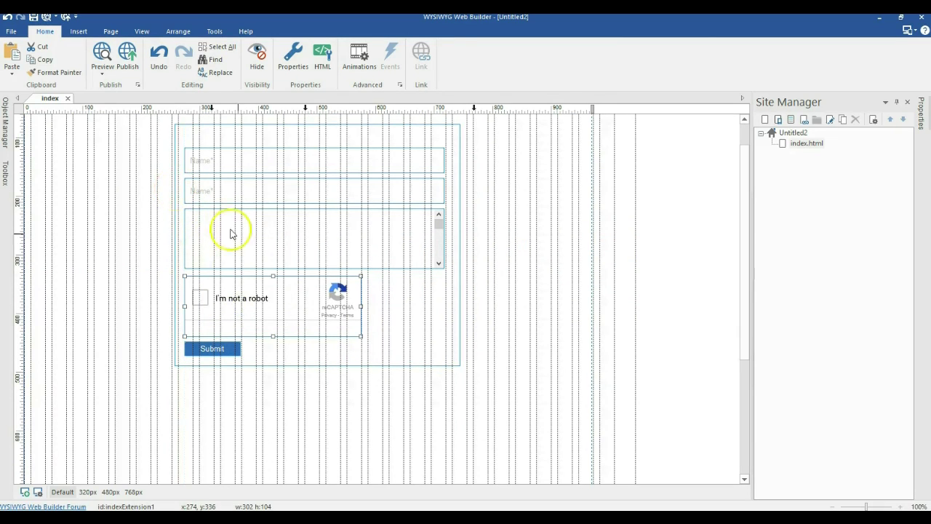
Step: Change the index page's file extension to php in Page Properties
right_click(486, 273)
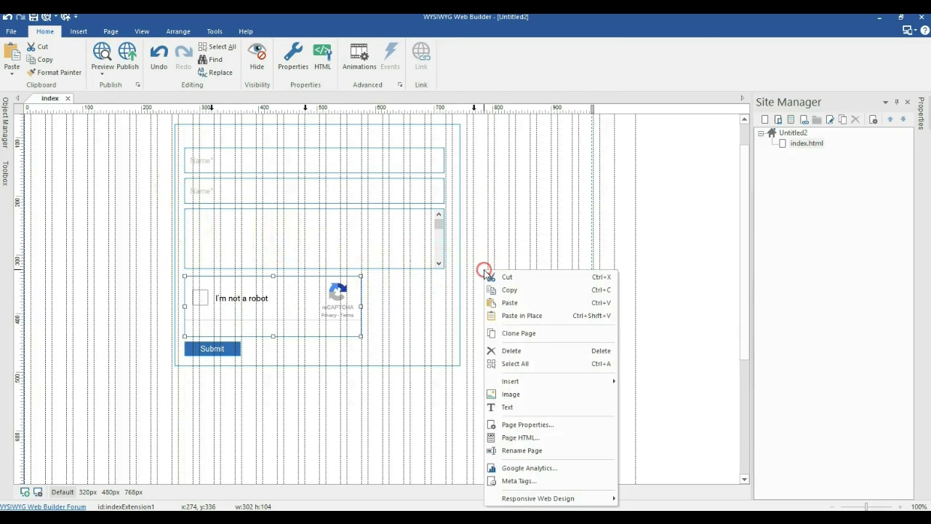
left_click(531, 426)
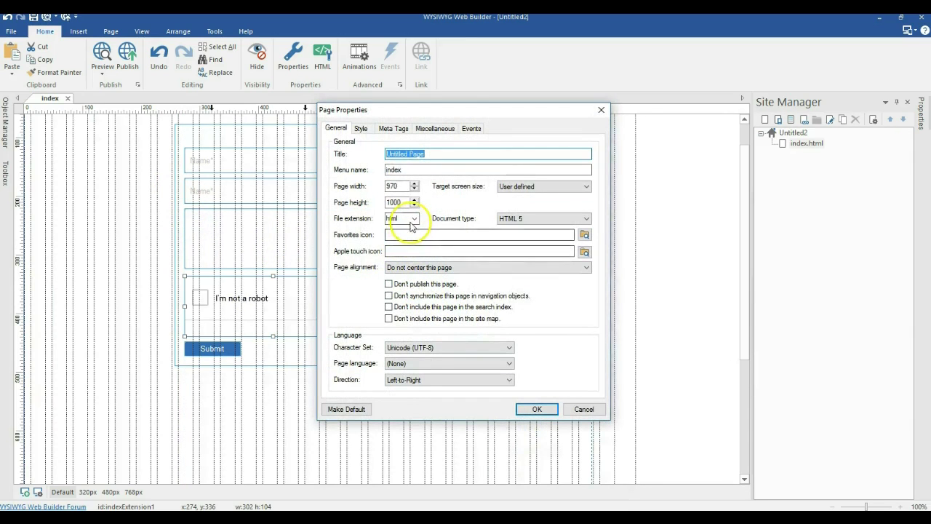
left_click(415, 219)
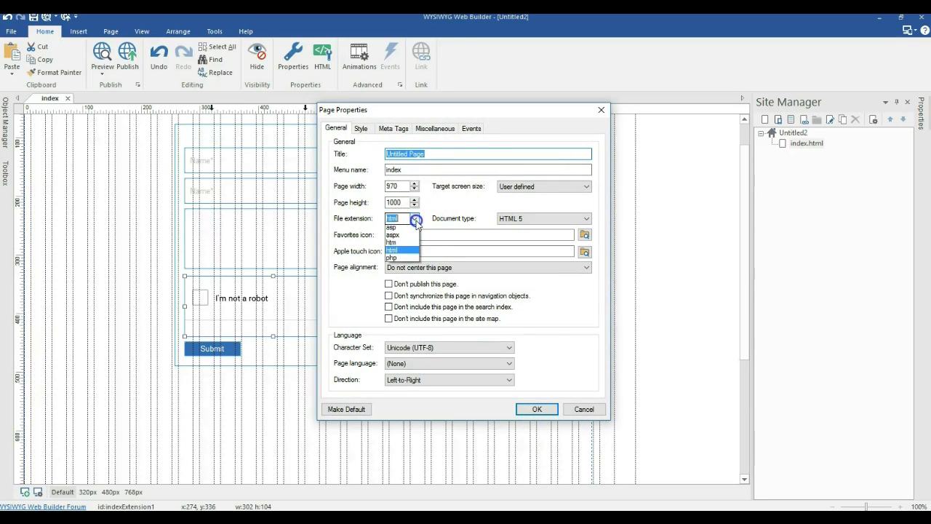
left_click(402, 256)
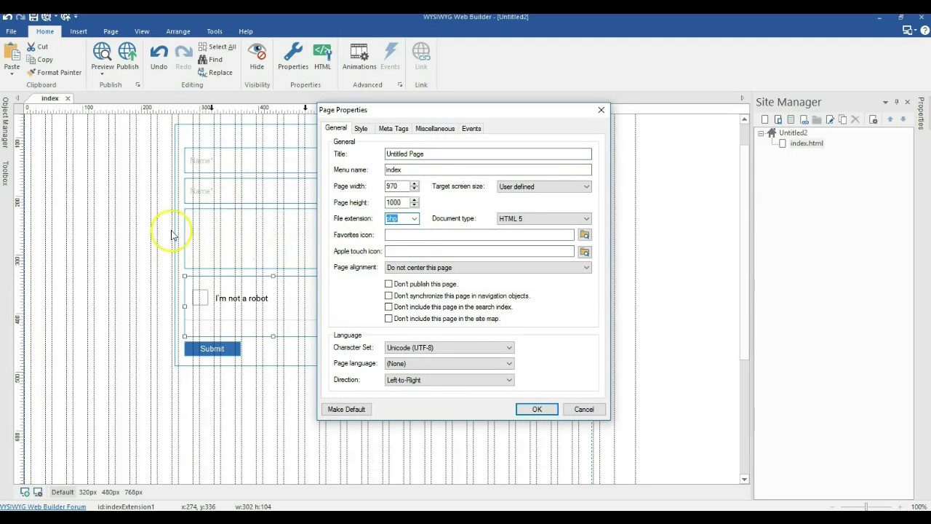
left_click(534, 408)
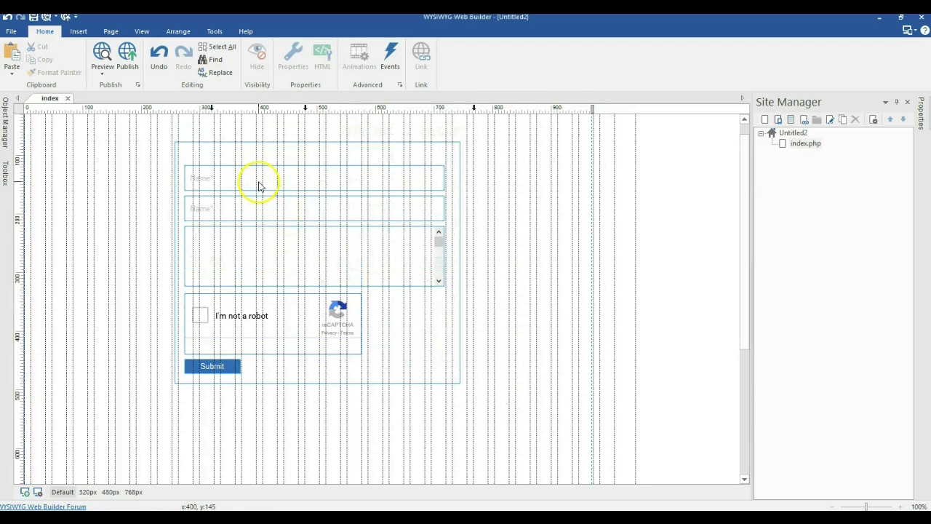
left_click(259, 182)
Step: Line up both fields, message area, reCAPTCHA and Submit button with an Arrange command, then deselect
left_click(249, 207, "shift")
left_click(240, 230, "shift")
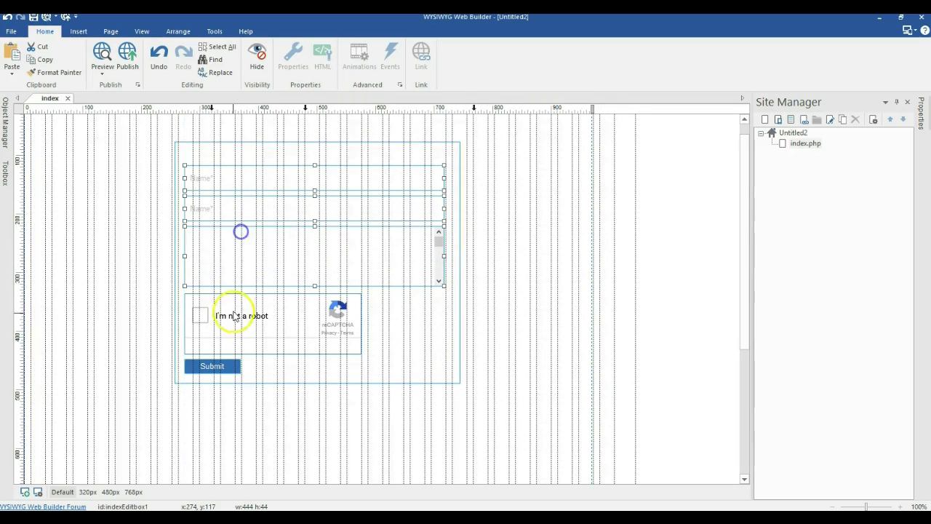
left_click(233, 318, "shift")
left_click(211, 370, "shift")
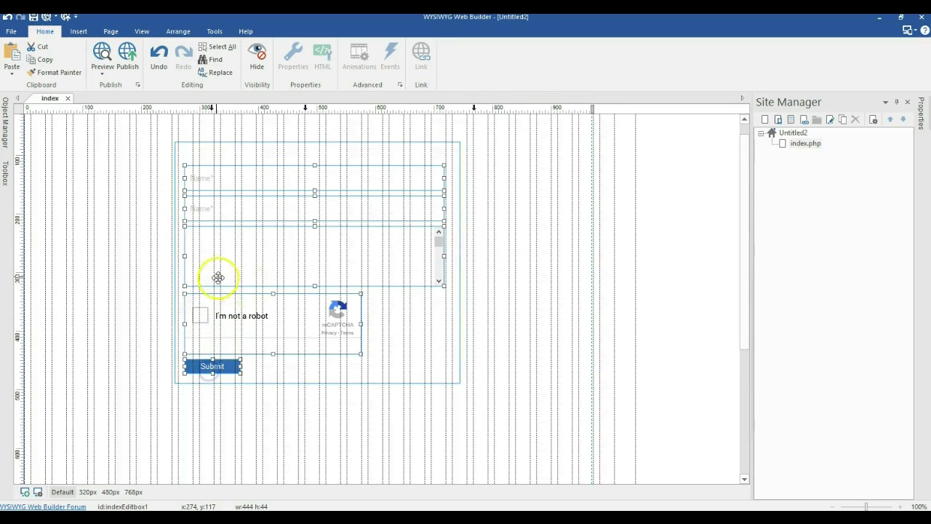
left_click(191, 32)
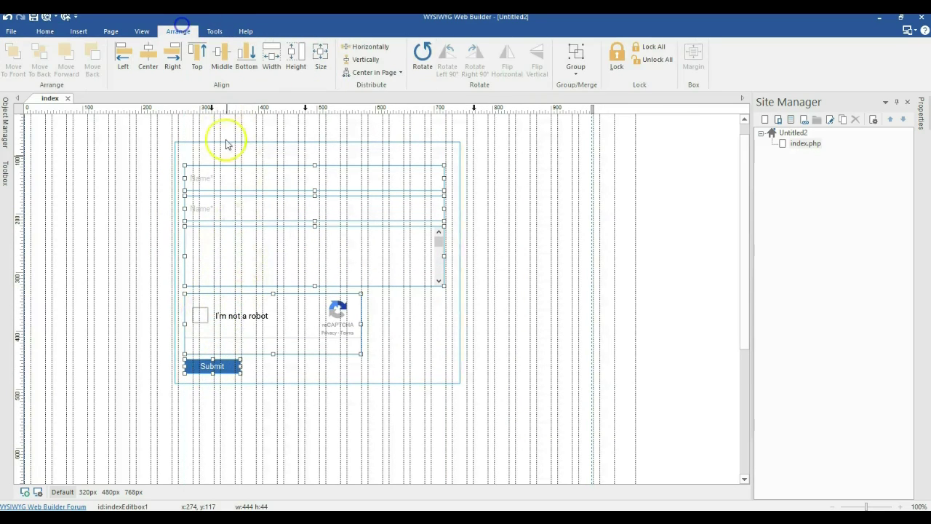
left_click(364, 60)
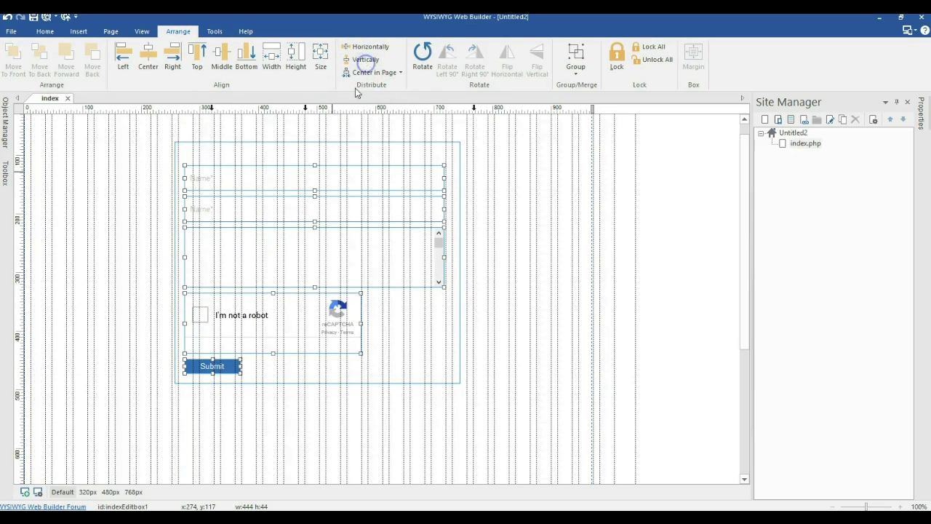
left_click(529, 235)
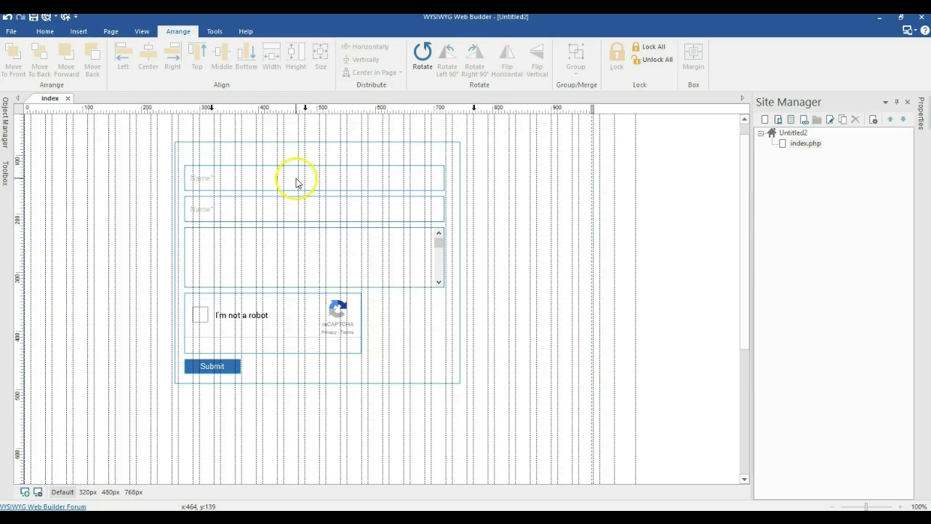
Step: Enable the built-in PHP form processor script for the form, with subject 'Website form'
double_click(296, 153)
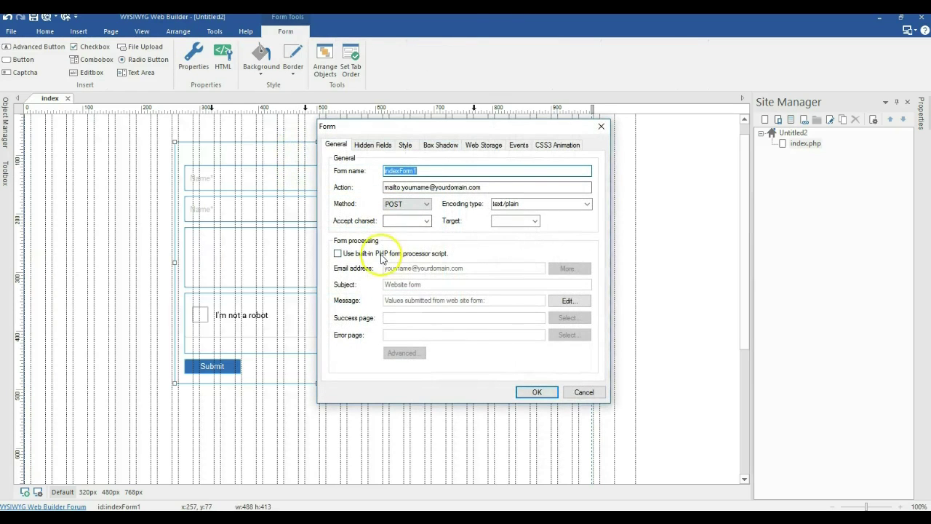
left_click(338, 253)
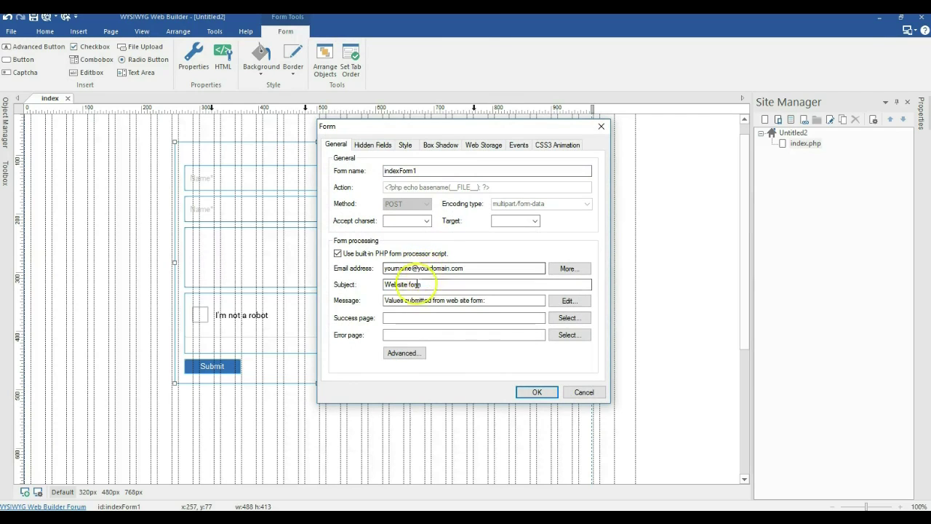
left_click(420, 265)
left_click(420, 284)
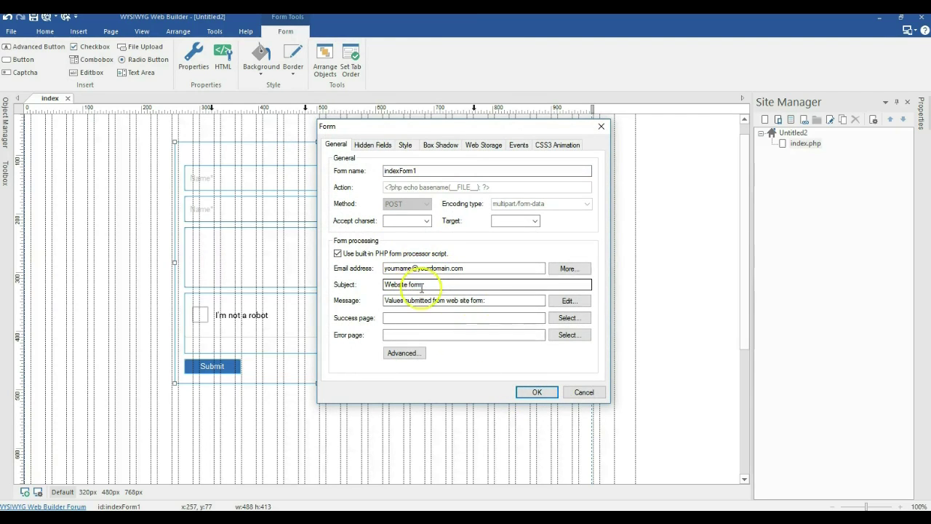
left_click(537, 393)
left_click(435, 396)
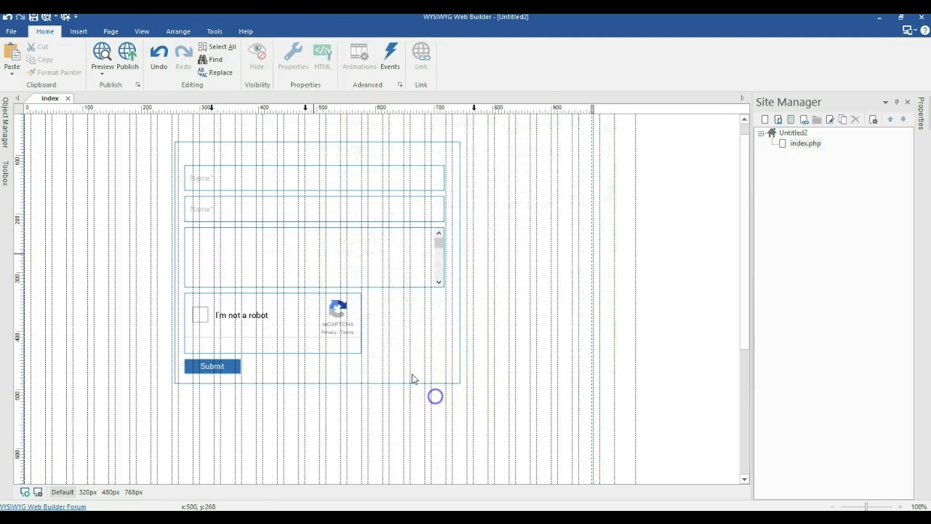
Step: Give the name field access key and tab index 1 and the email field 2
double_click(268, 188)
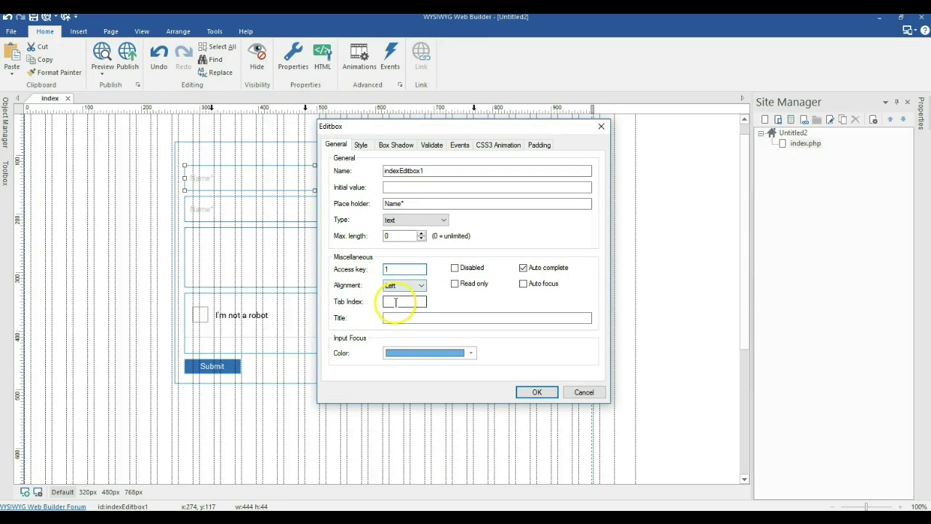
type("1")
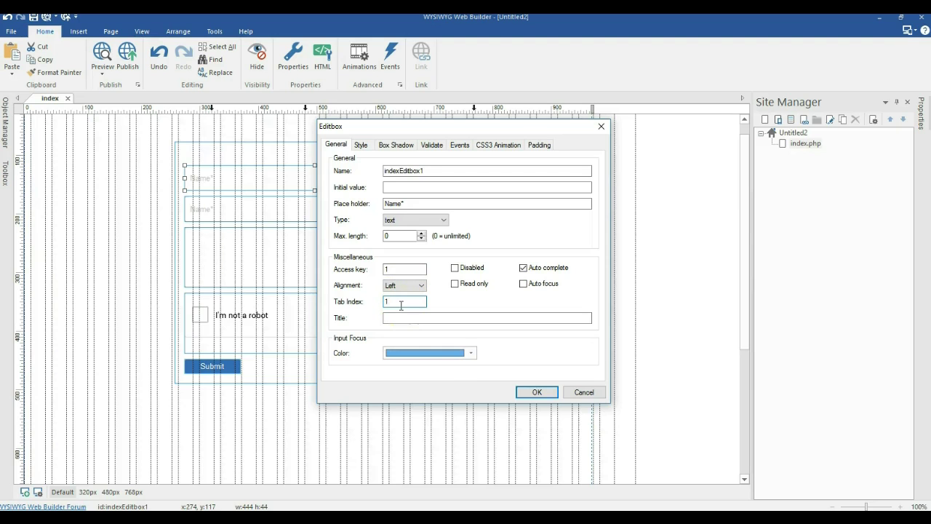
left_click(529, 391)
double_click(291, 214)
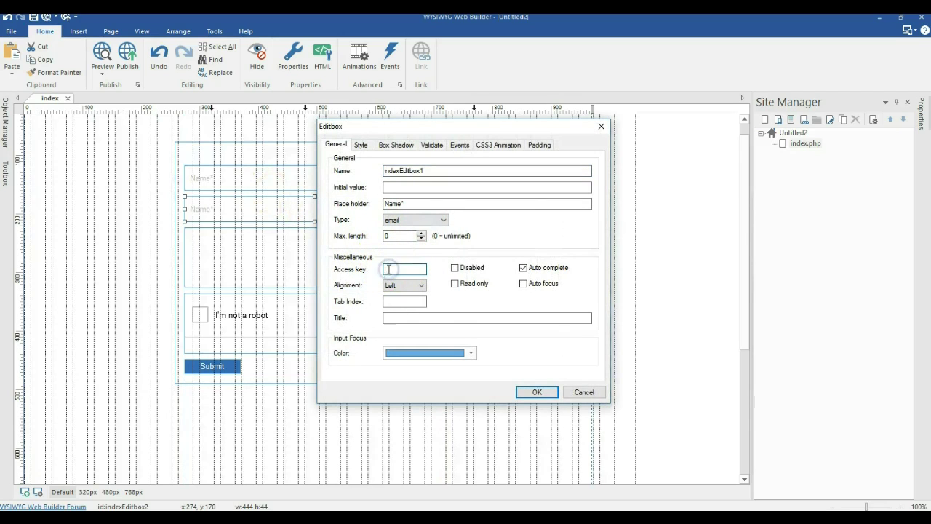
left_click(412, 304)
type("2")
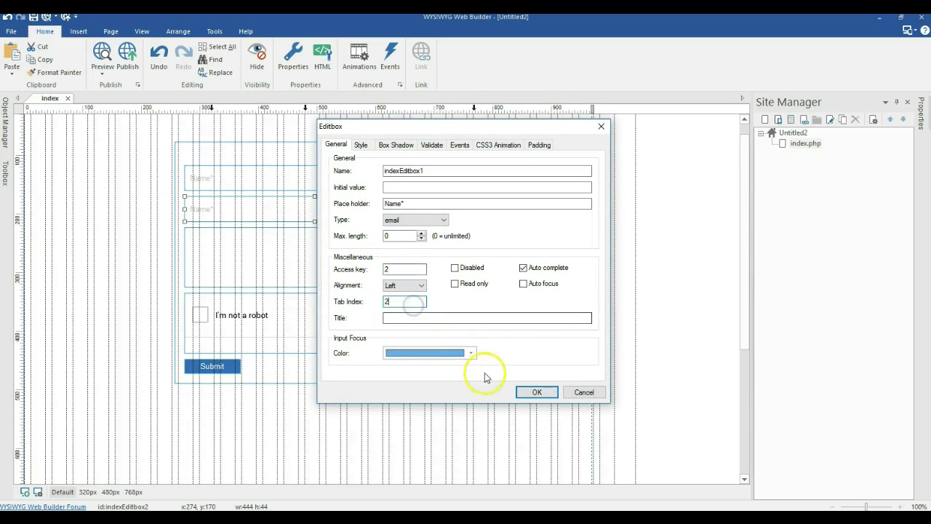
left_click(519, 387)
Step: Set tab index 3 on the message area, 4 on the reCAPTCHA, and 5 on the Submit button
double_click(289, 247)
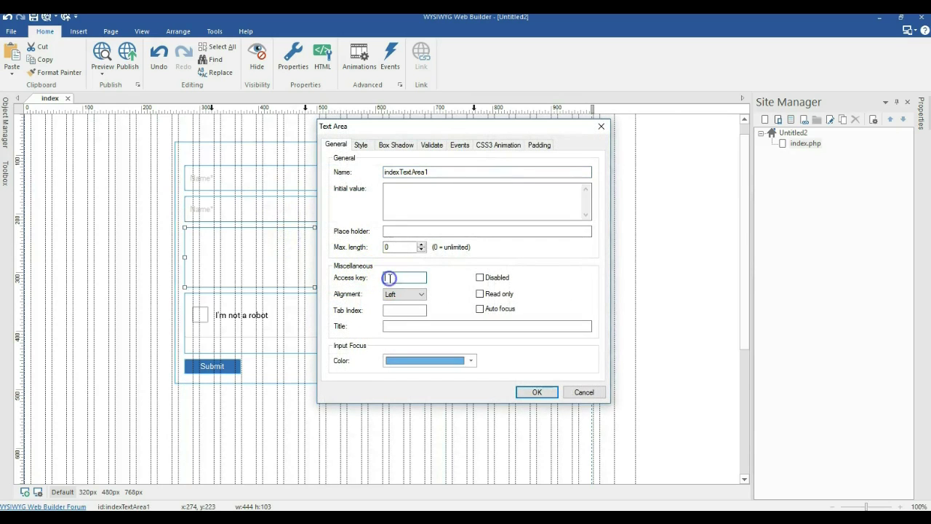
left_click(534, 391)
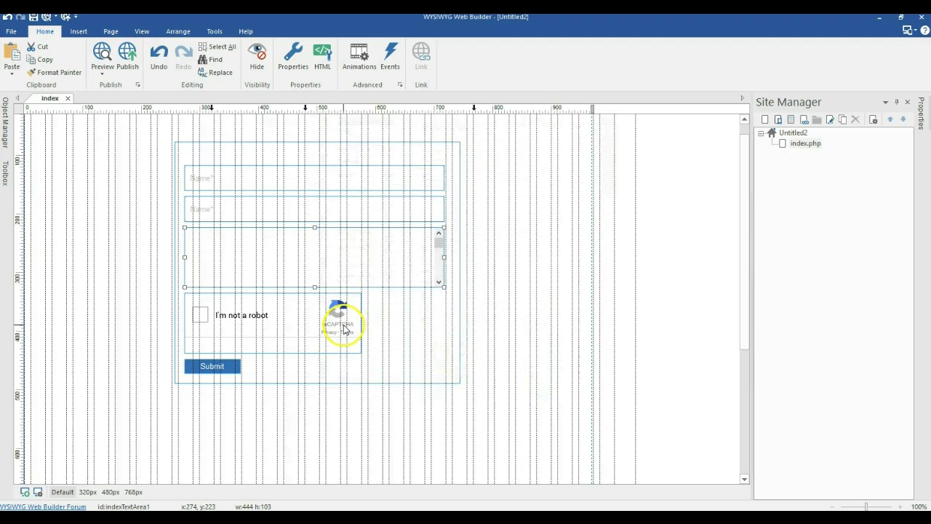
double_click(345, 329)
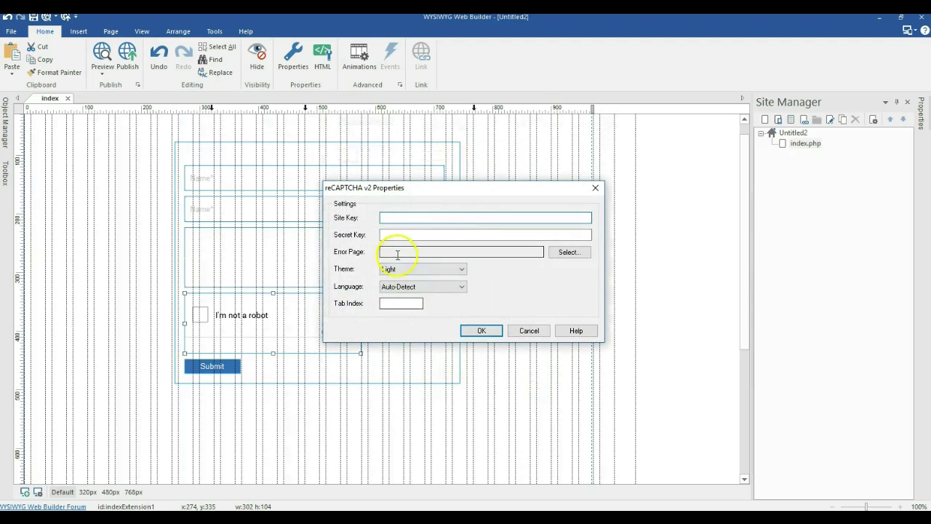
left_click(388, 302)
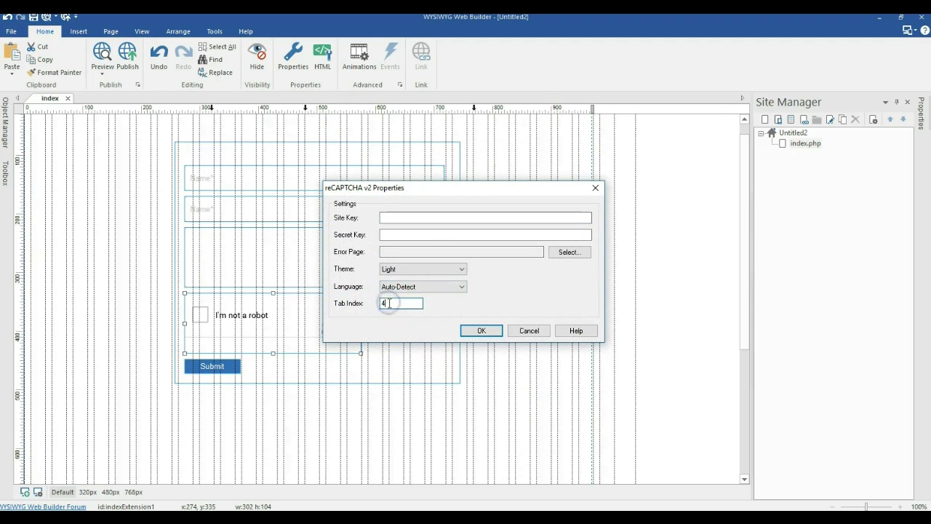
left_click(479, 330)
left_click(228, 367)
double_click(228, 367)
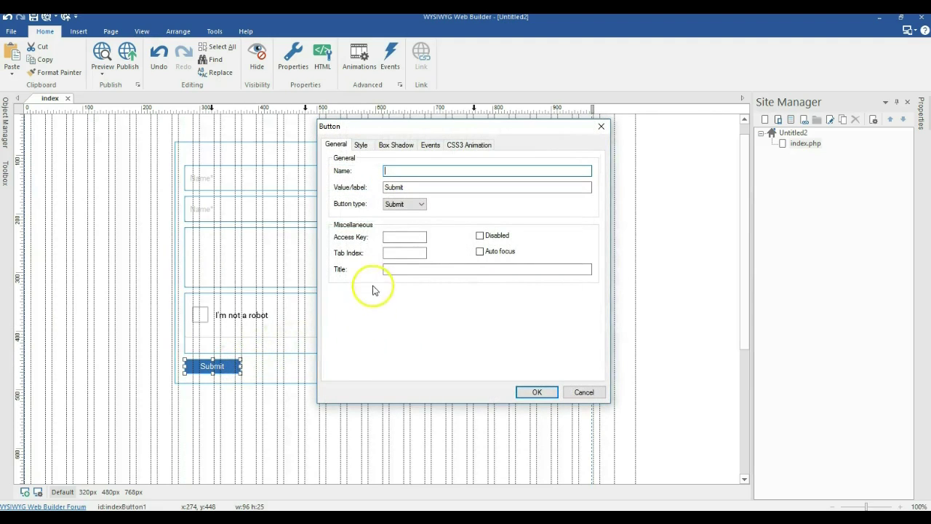
left_click(393, 236)
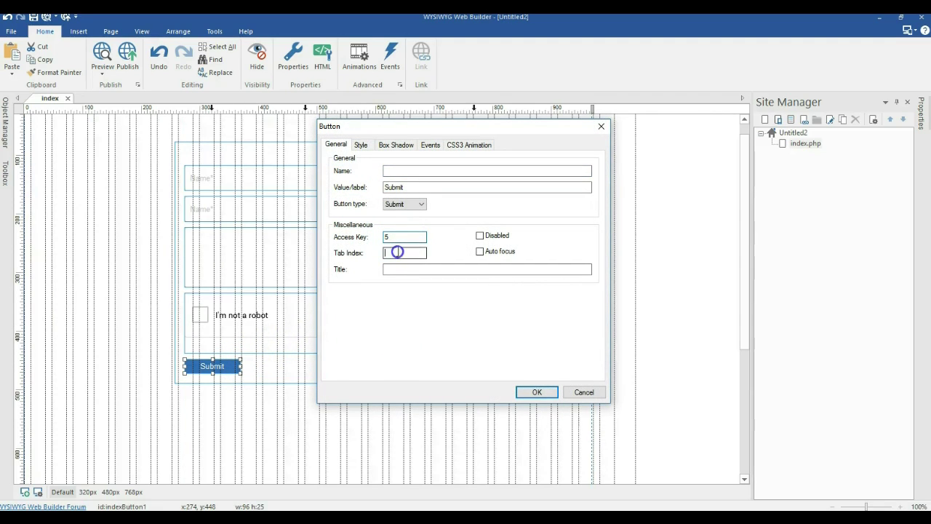
left_click(548, 393)
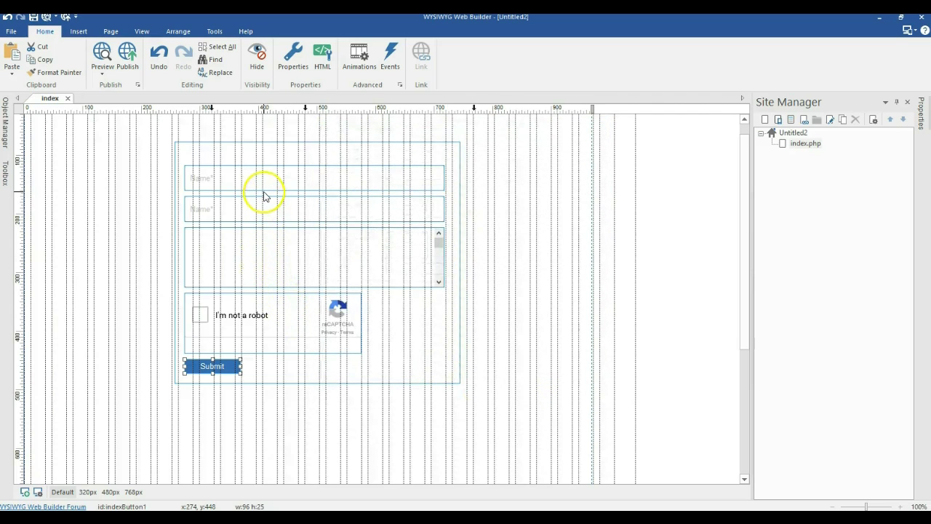
left_click(474, 352)
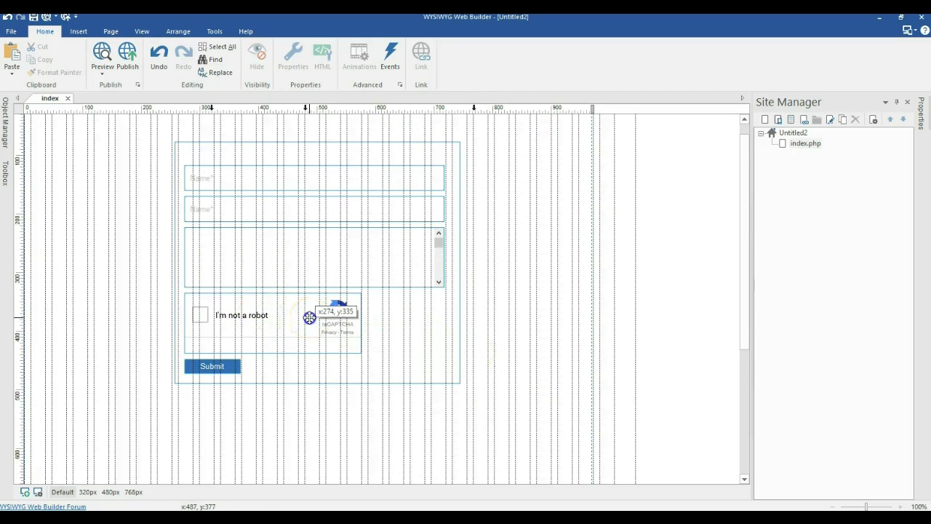
Step: Open the reCAPTCHA widget's v2 properties, where Site Key and Secret Key are still blank
double_click(309, 317)
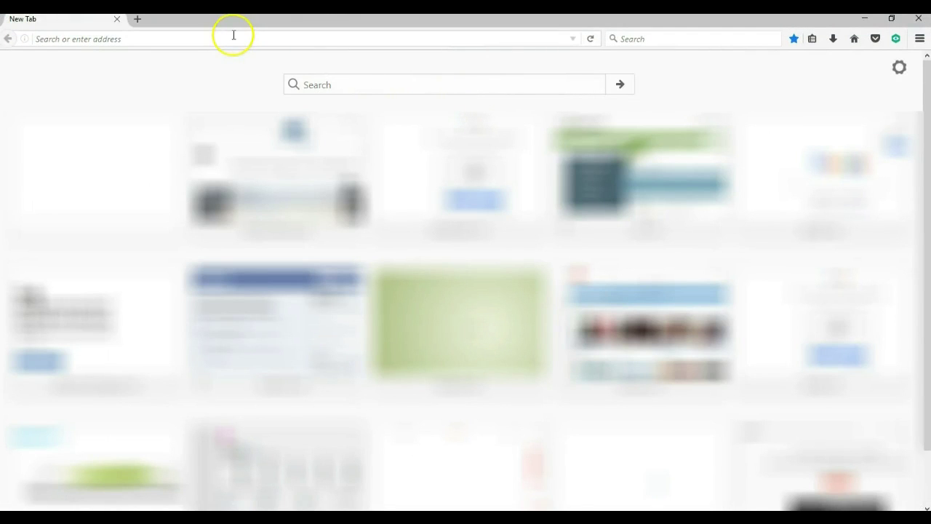
Step: Search Google for 'recaptcha' and reach the reCAPTCHA admin console via Get reCAPTCHA
left_click(233, 37)
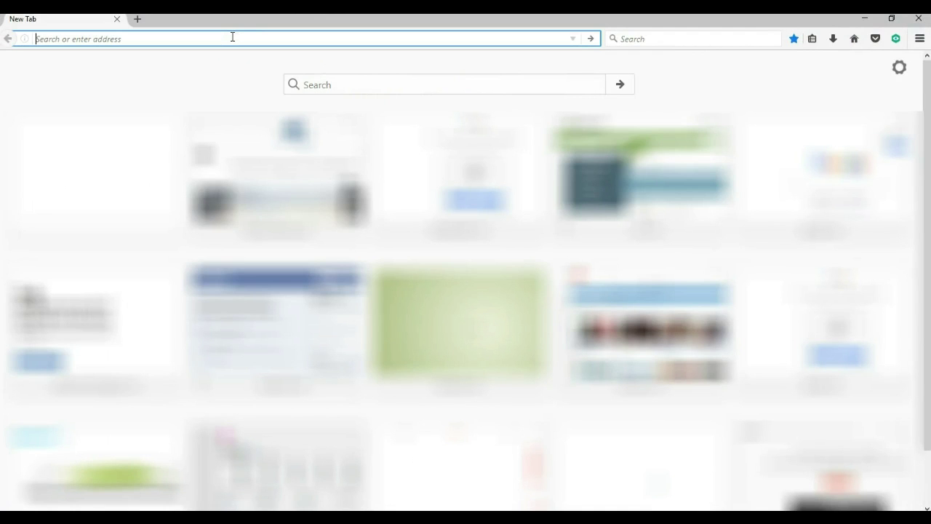
type("recaptchat")
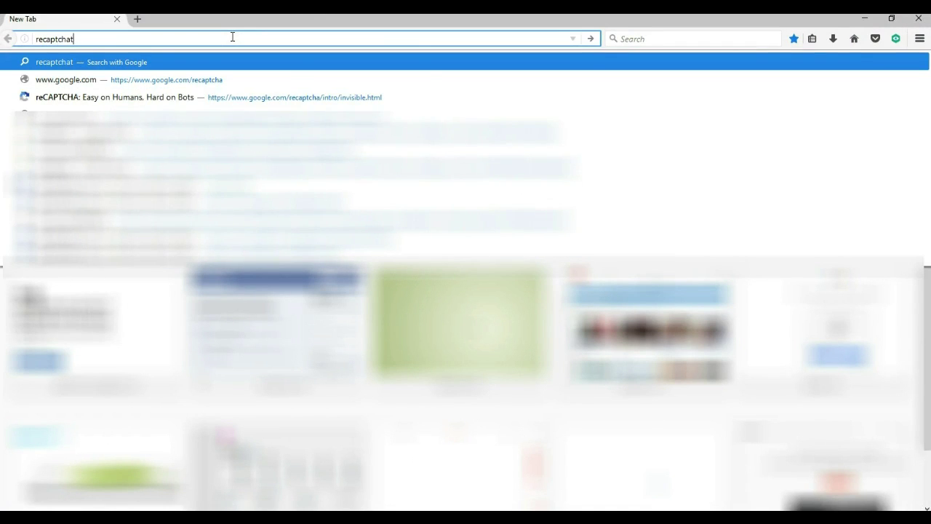
key("BackSpace")
key("Return")
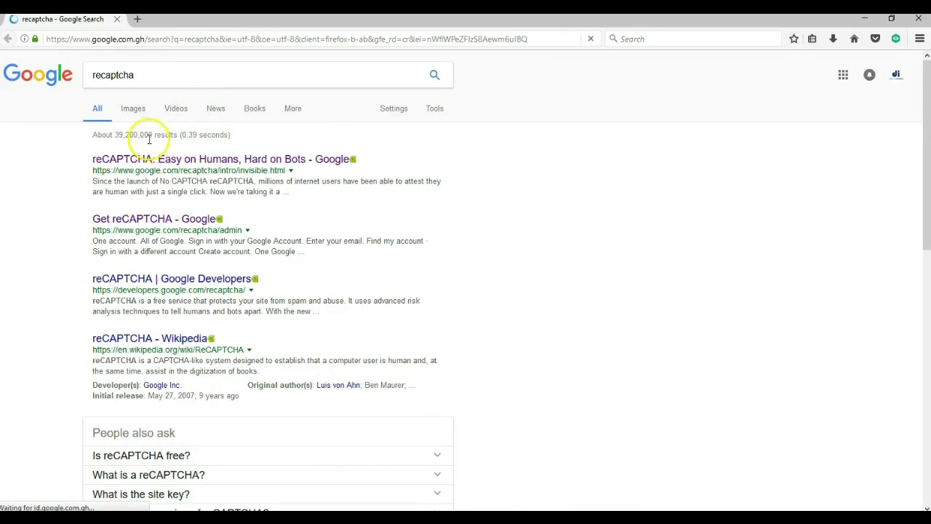
left_click(142, 164)
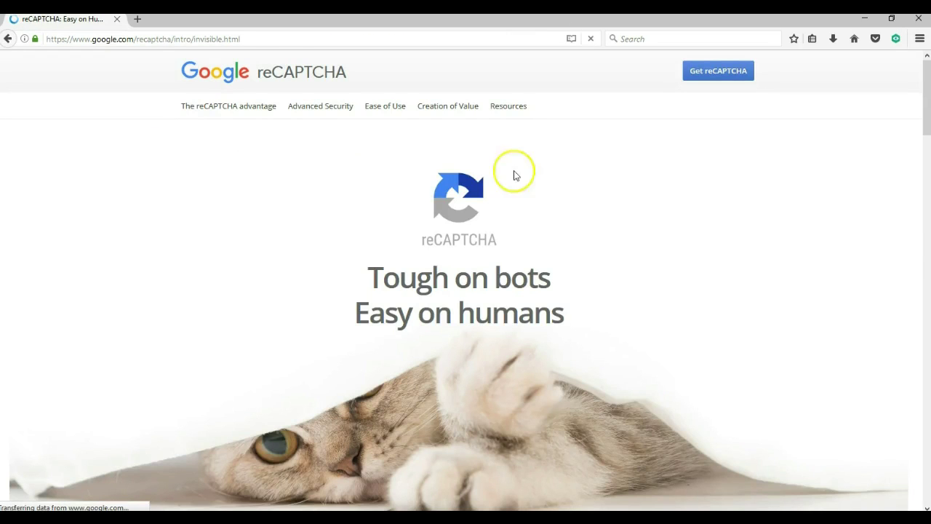
left_click(692, 81)
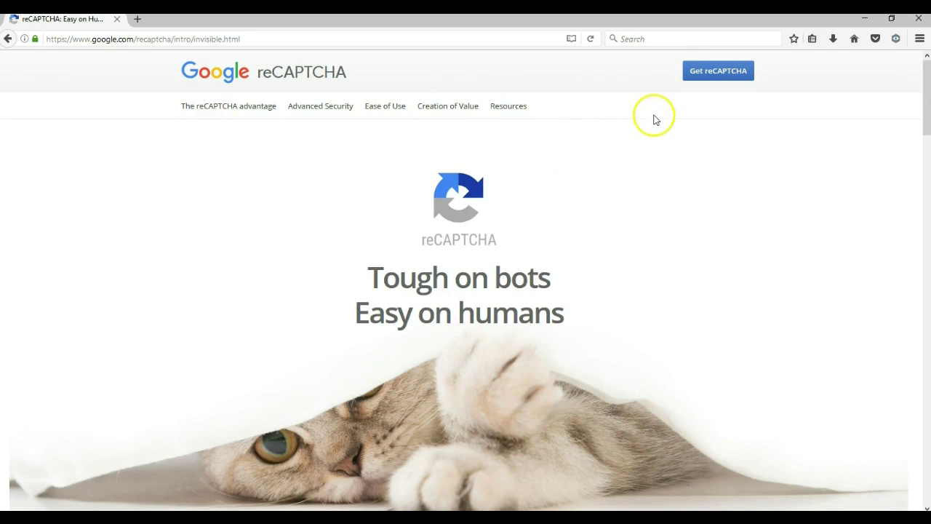
left_click(691, 79)
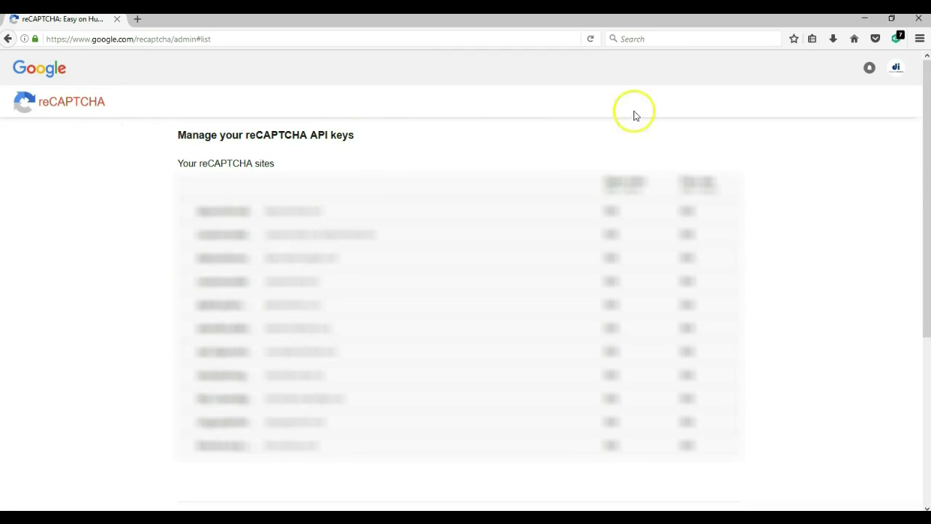
Step: Label the new reCAPTCHA site 'localhost' and choose reCAPTCHA V2 as its type
left_click(218, 304)
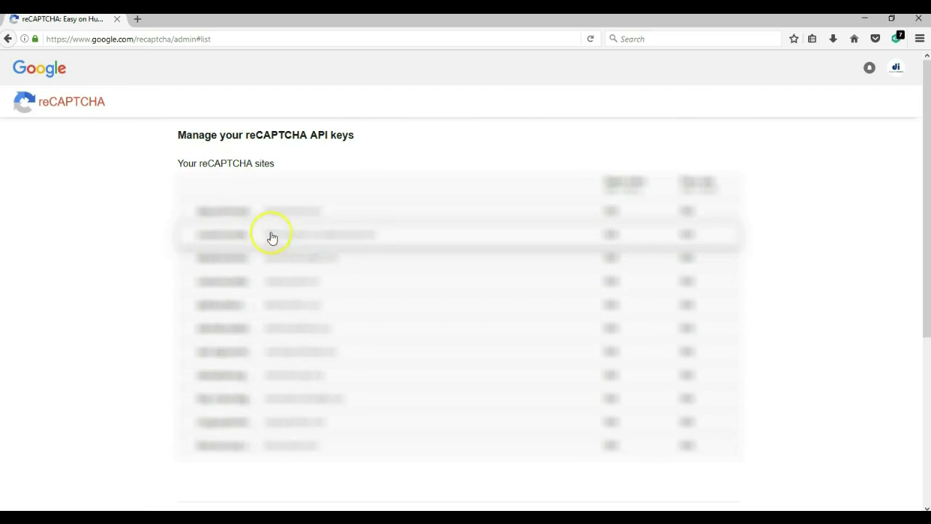
scroll(171, 198, "down", 3)
scroll(157, 204, "down", 4)
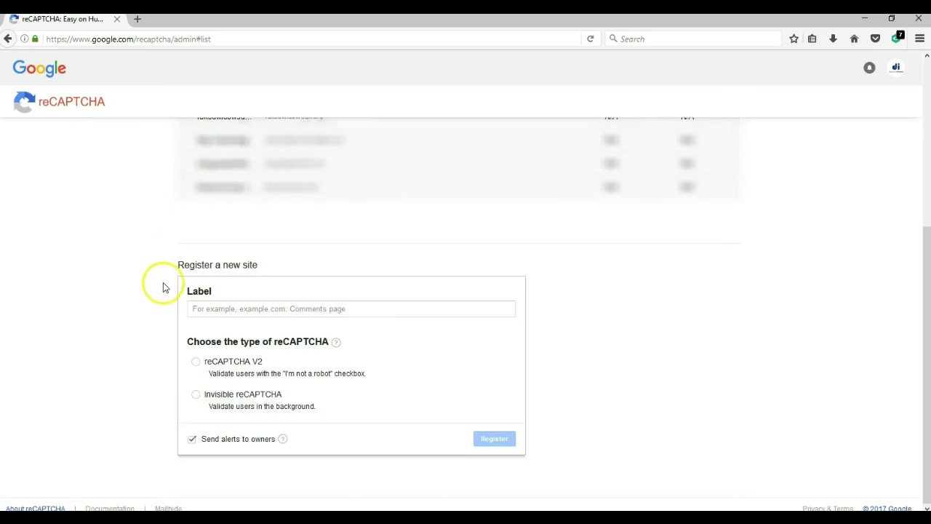
left_click(205, 307)
type("localhost")
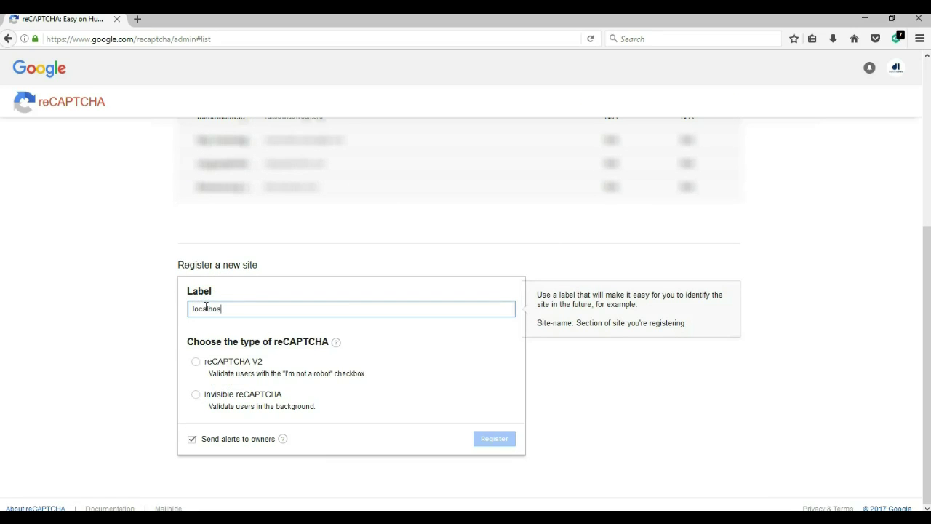
left_click(195, 363)
Step: Add localhost as the allowed domain, accept the Terms of Service, and register the site
scroll(202, 379, "down", 2)
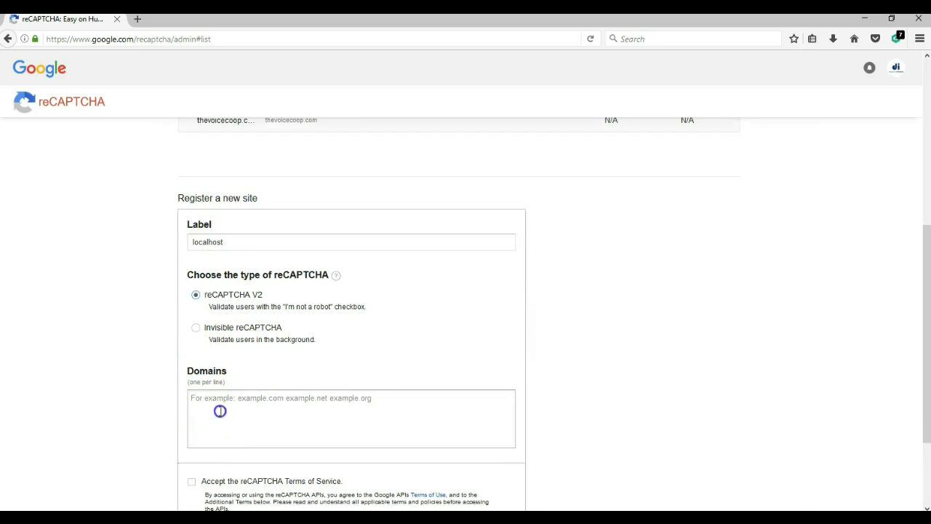
left_click(221, 411)
type("localhost")
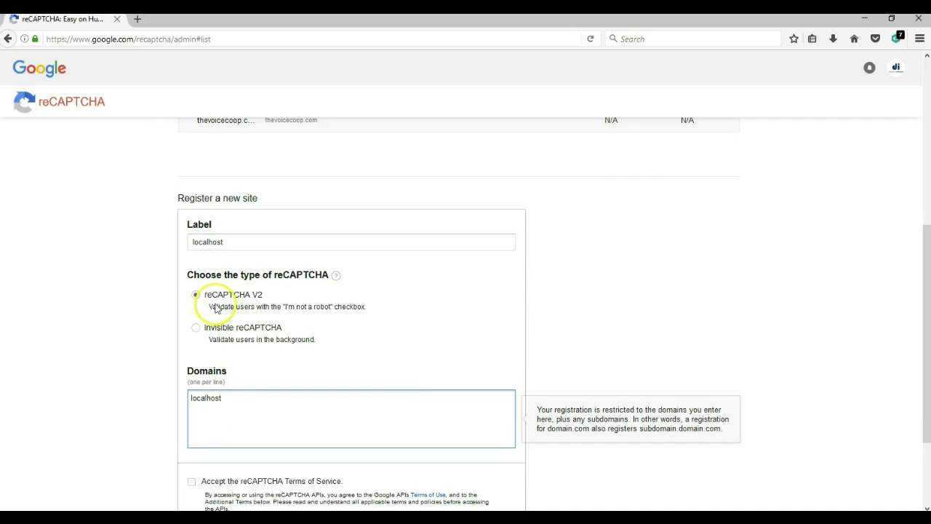
scroll(149, 309, "down", 3)
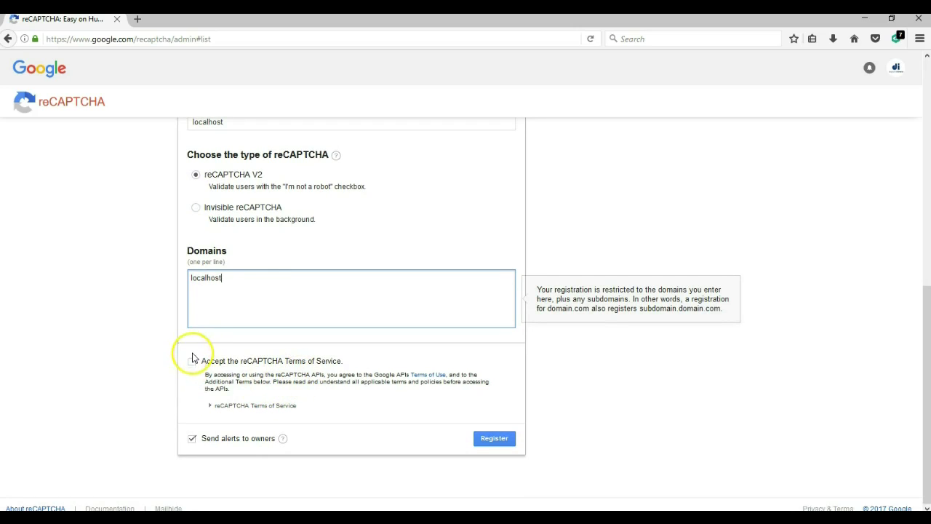
left_click(192, 361)
left_click(485, 441)
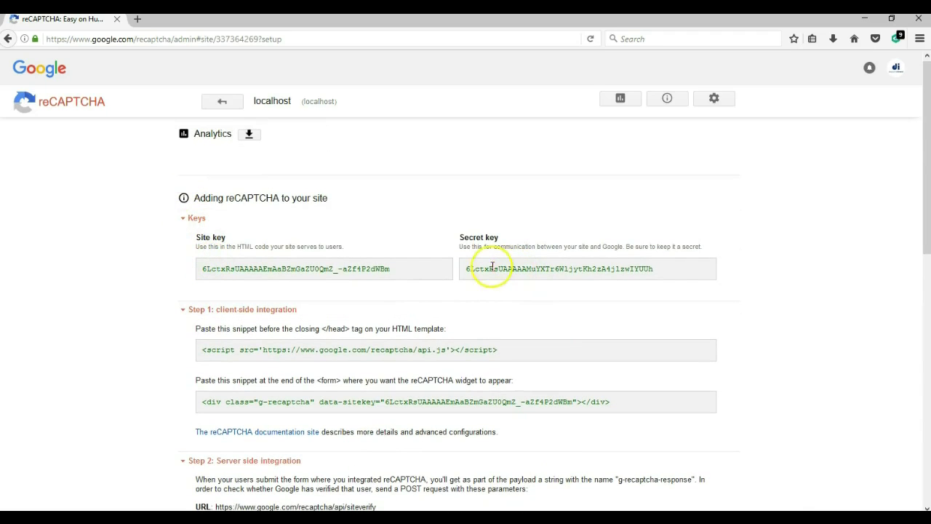
Step: Copy the generated site key into the widget's Site Key box
left_click_drag(409, 269, 203, 267)
key("ctrl+c")
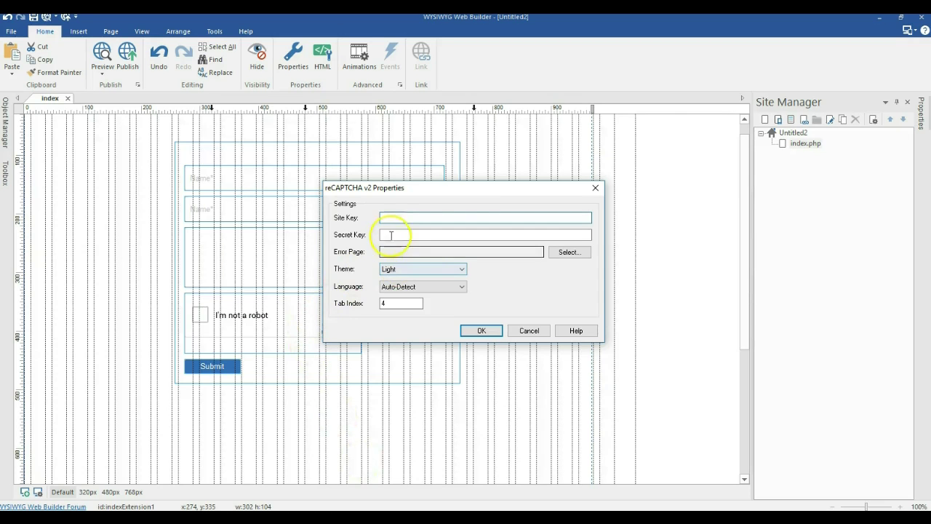
left_click(386, 218)
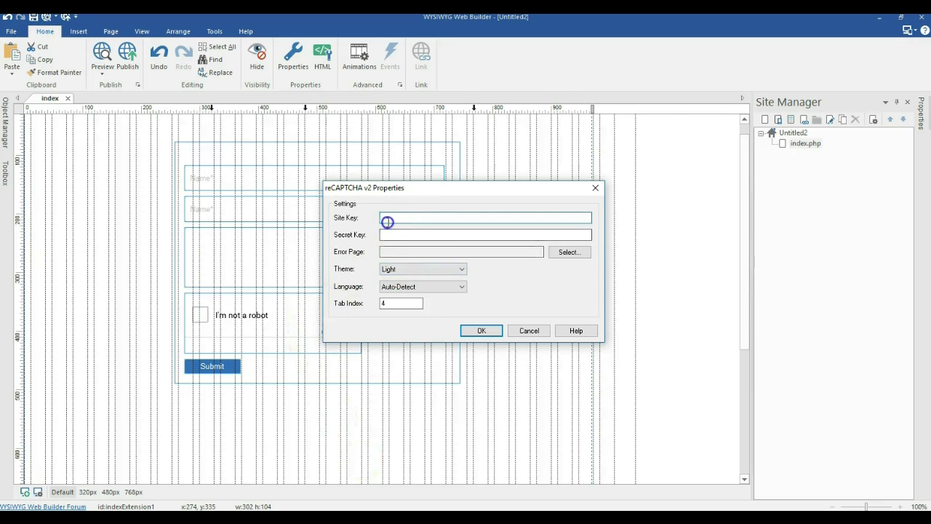
key("ctrl+v")
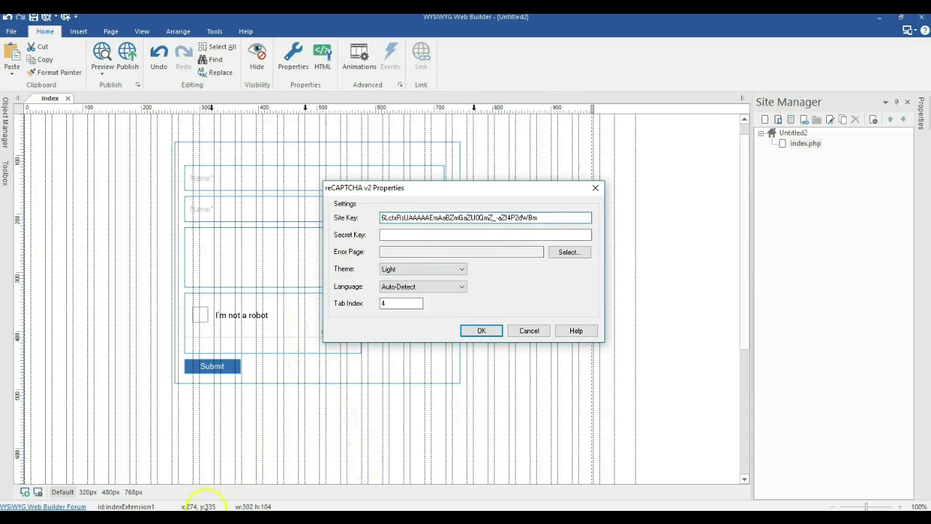
Step: Copy the generated secret key into the Secret Key box and confirm the properties
mouse_move(301, 505)
left_click(308, 480)
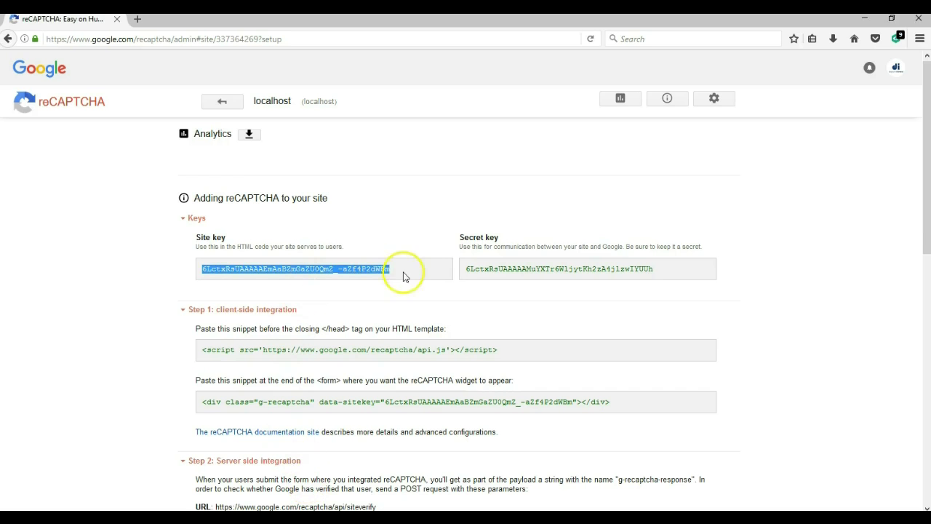
left_click_drag(463, 271, 653, 279)
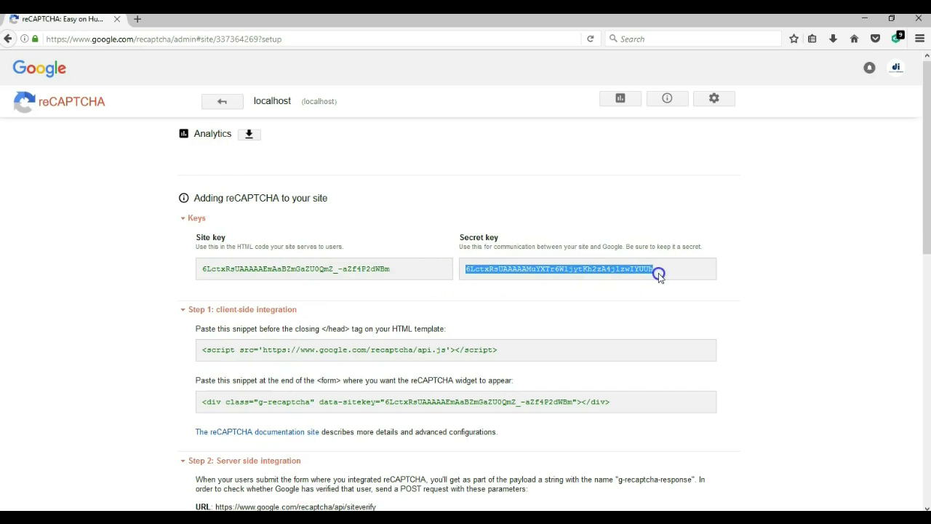
left_click(381, 509)
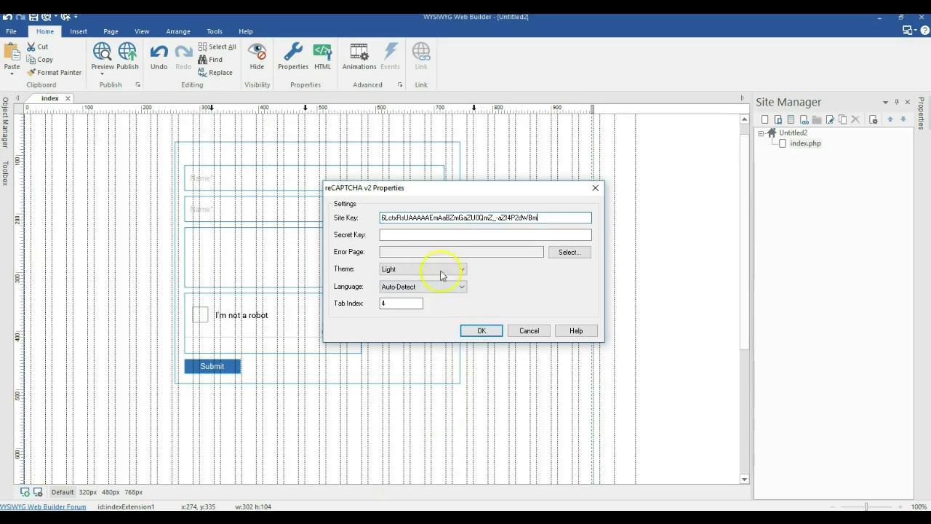
key("ctrl+v")
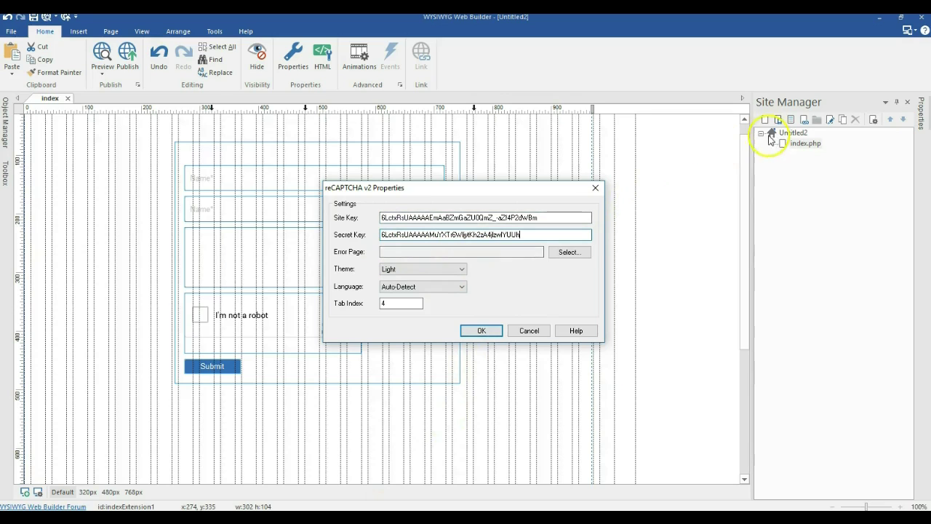
left_click(467, 329)
Step: Add a new blank page, page1, to the site and return to the index page
left_click(802, 183)
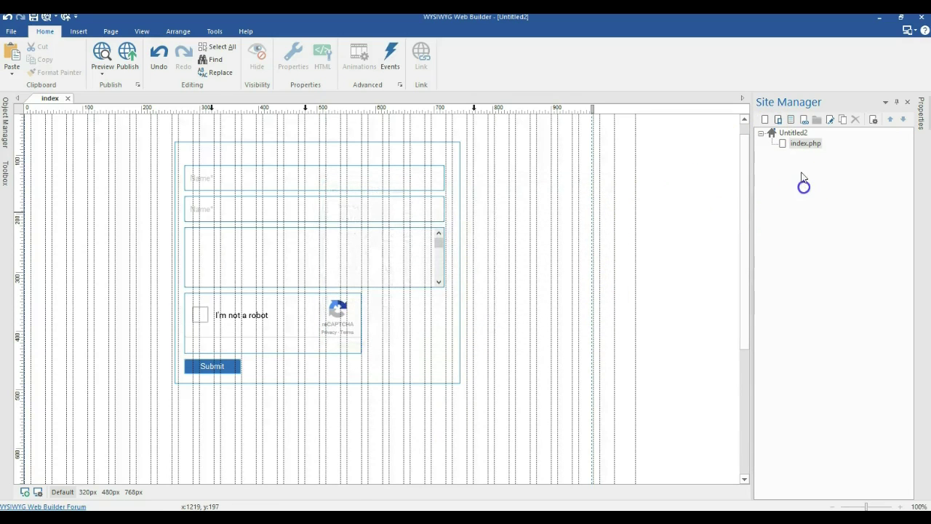
left_click(796, 135)
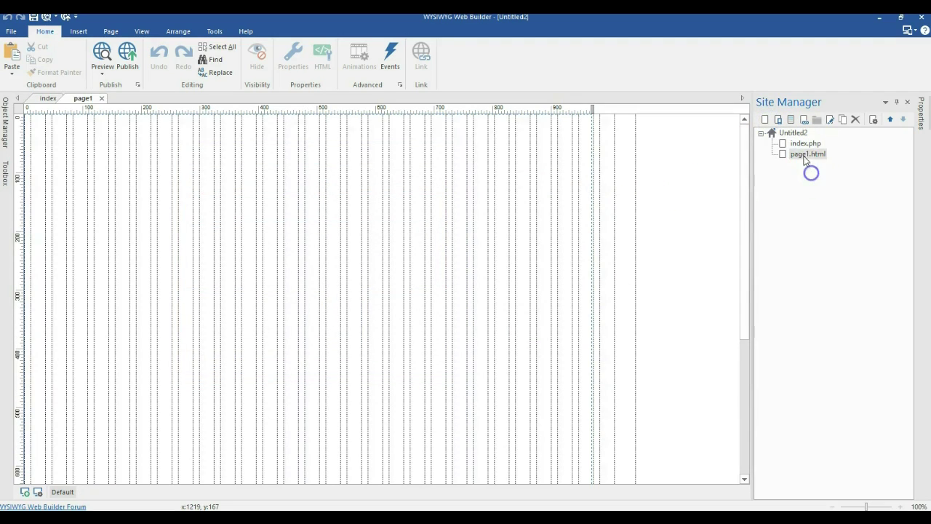
double_click(803, 144)
Step: Set page1 as the reCAPTCHA widget's Error Page
double_click(281, 315)
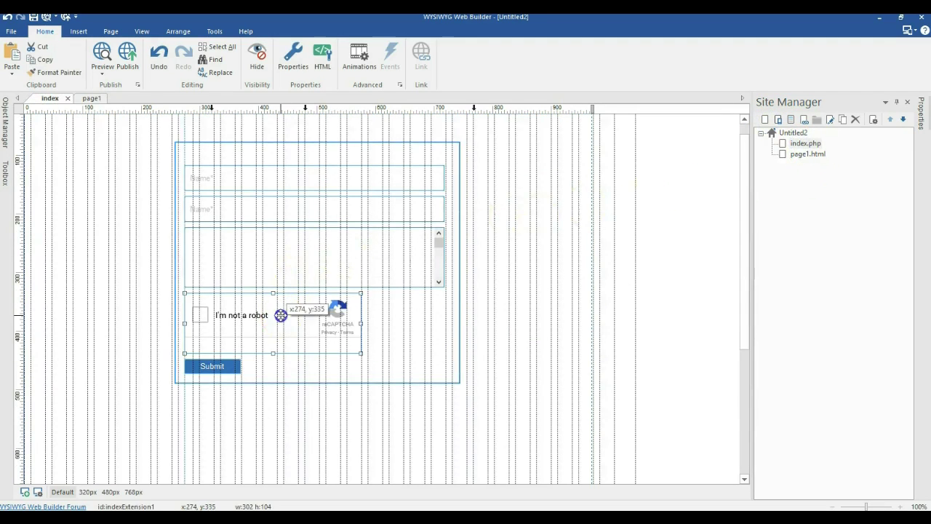
left_click(568, 252)
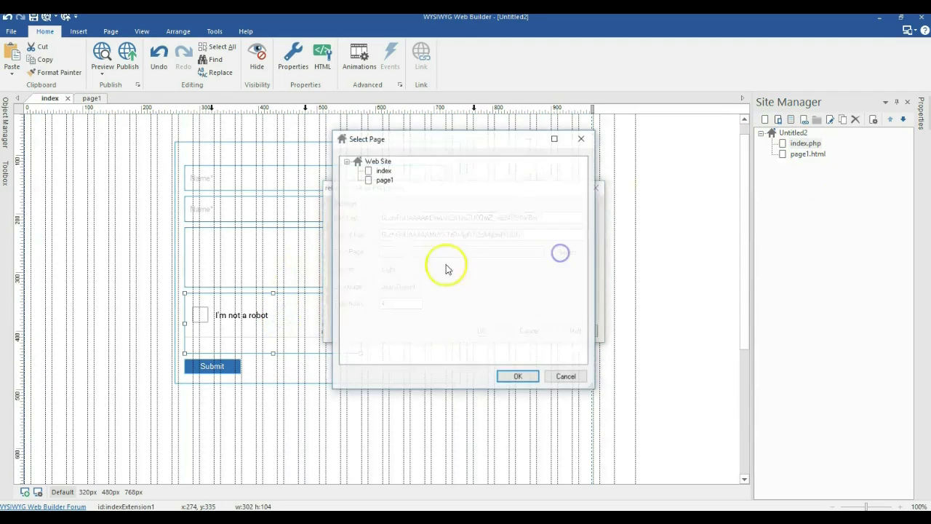
double_click(377, 182)
left_click(489, 330)
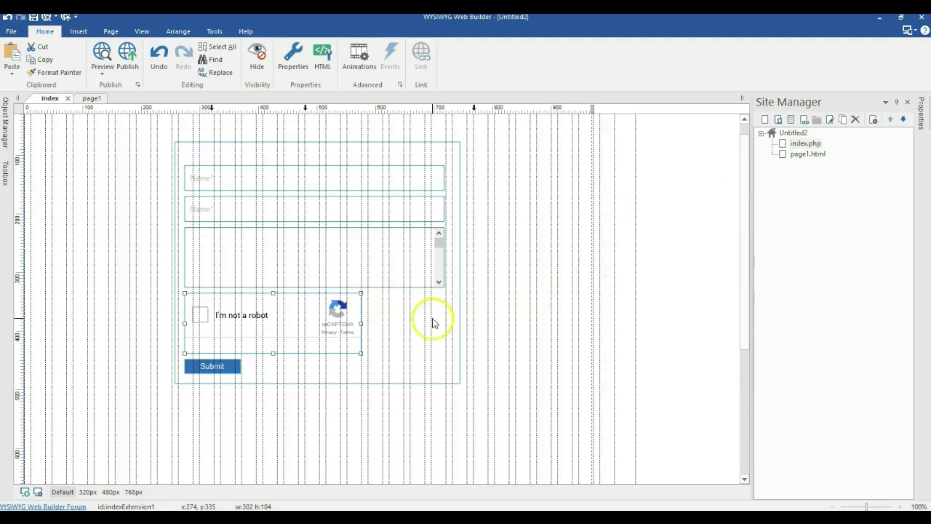
Step: Publish the entire web site, 12 files including index.php and the reCAPTCHA scripts
scroll(437, 309, "up", 1)
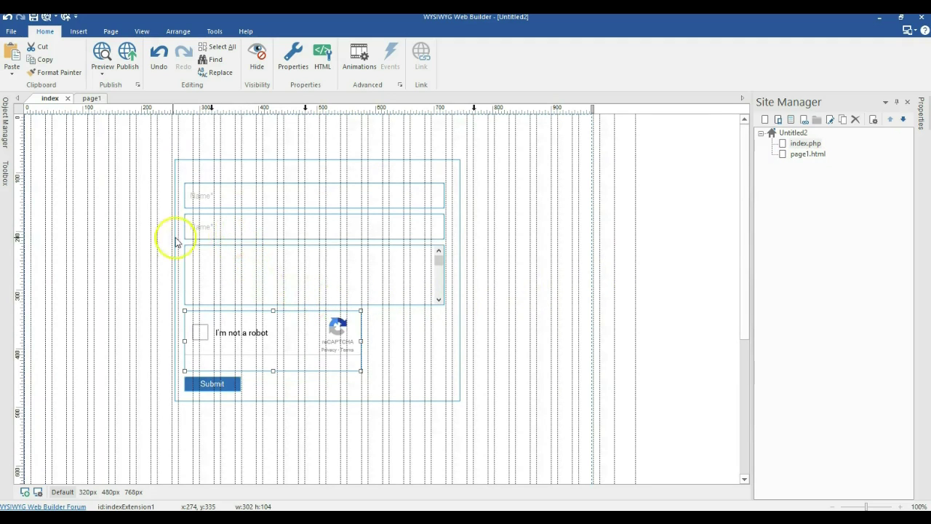
left_click(474, 349)
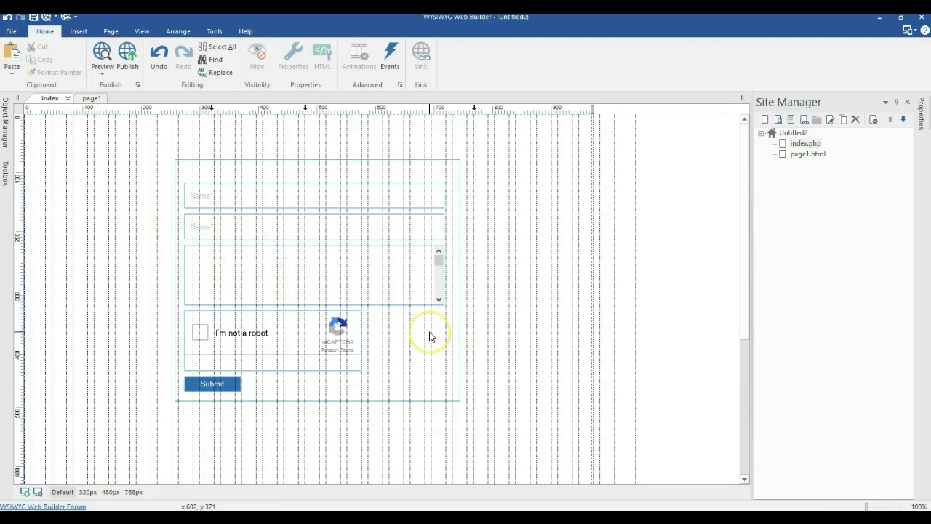
left_click(128, 56)
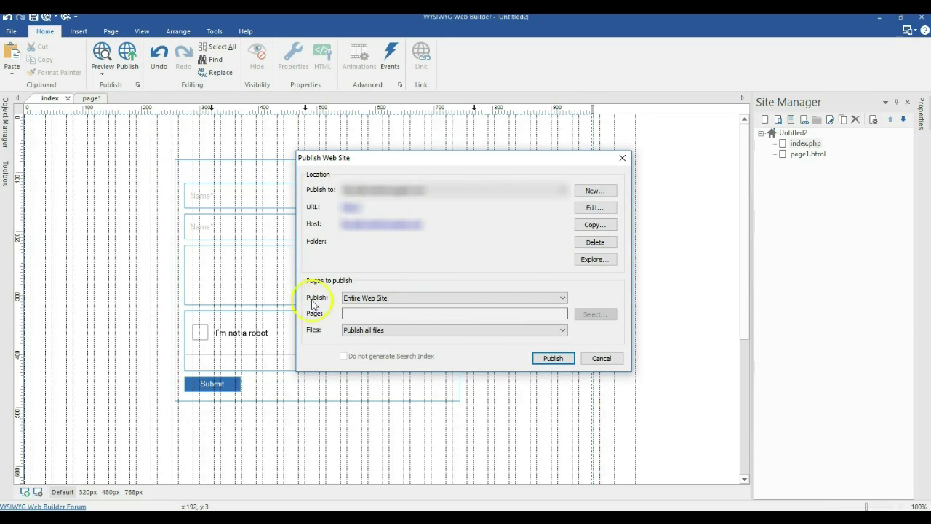
key("Return")
left_click(574, 360)
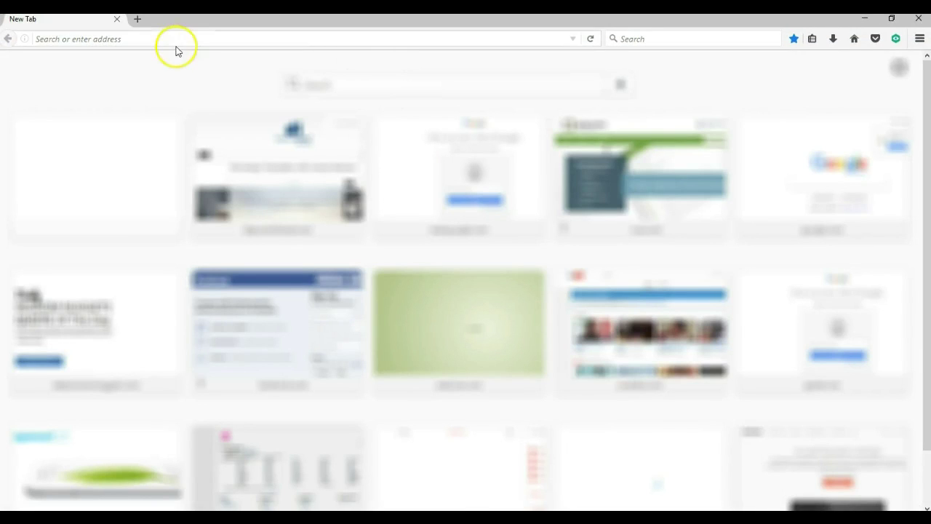
Step: Load the published form at localhost/form in a new Firefox tab
left_click(170, 38)
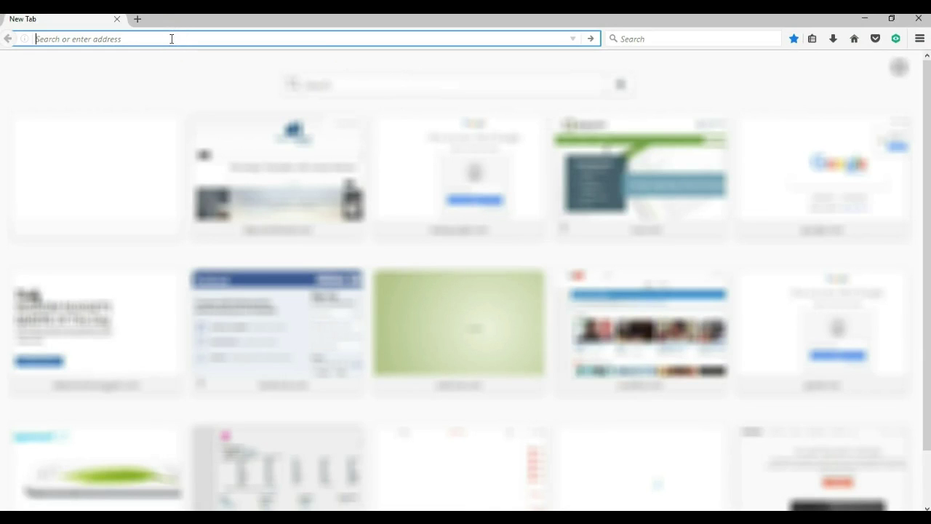
type("localhost/")
key("Escape")
type("form")
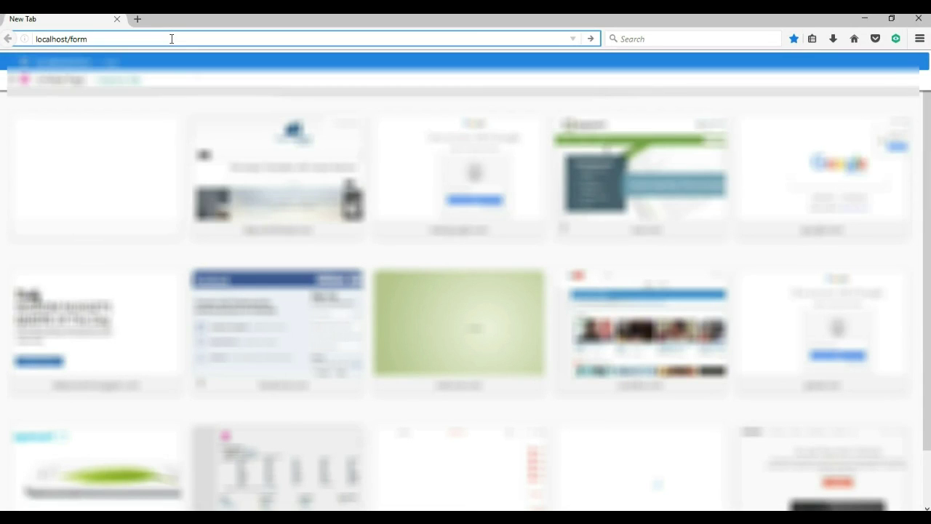
key("Return")
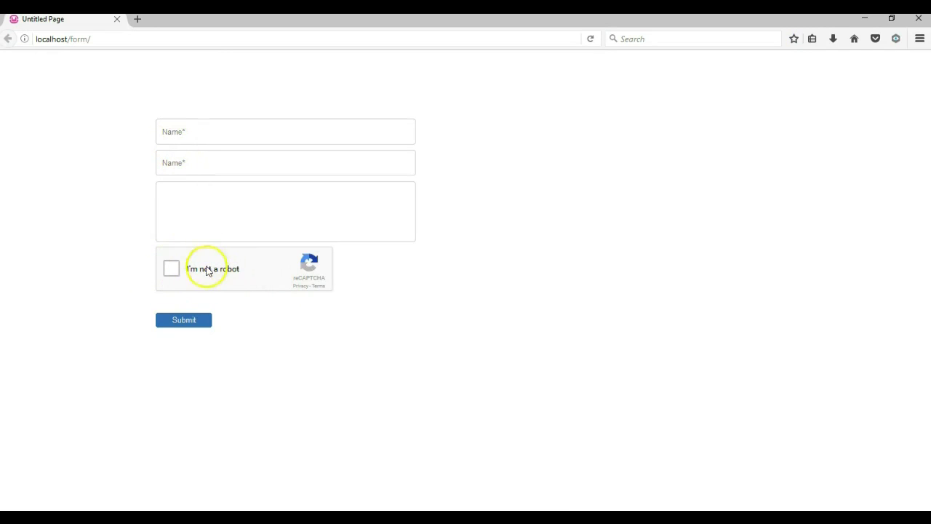
Step: Verify that submitting with empty Name fields is refused, then return to Web Builder
left_click(179, 324)
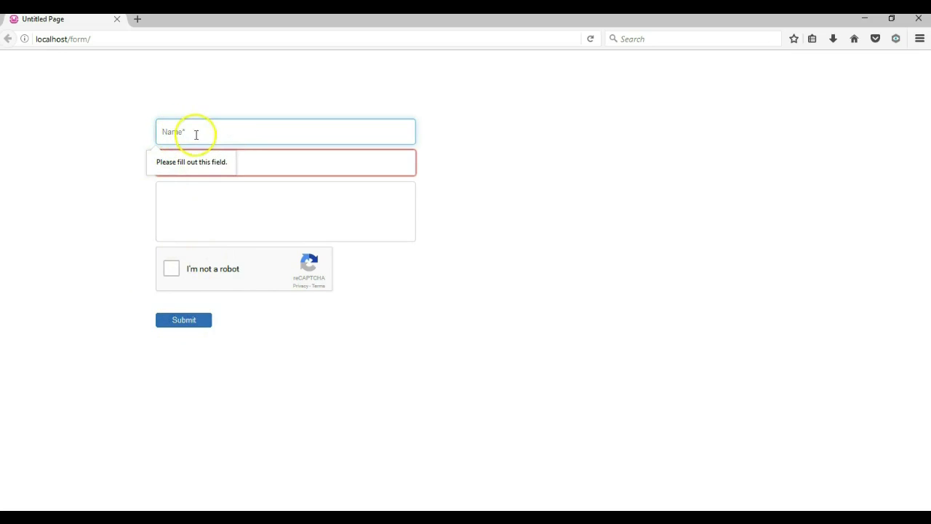
left_click(273, 161)
left_click(255, 132)
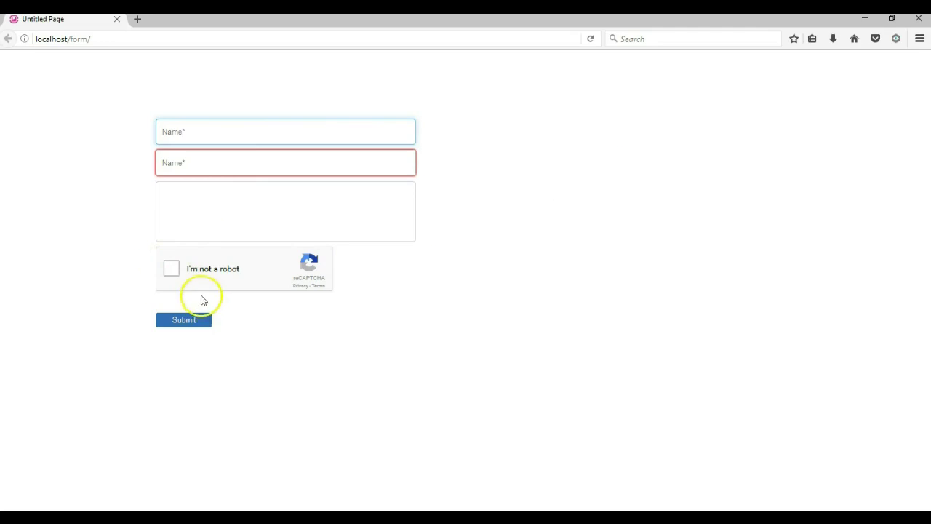
key("alt+Tab")
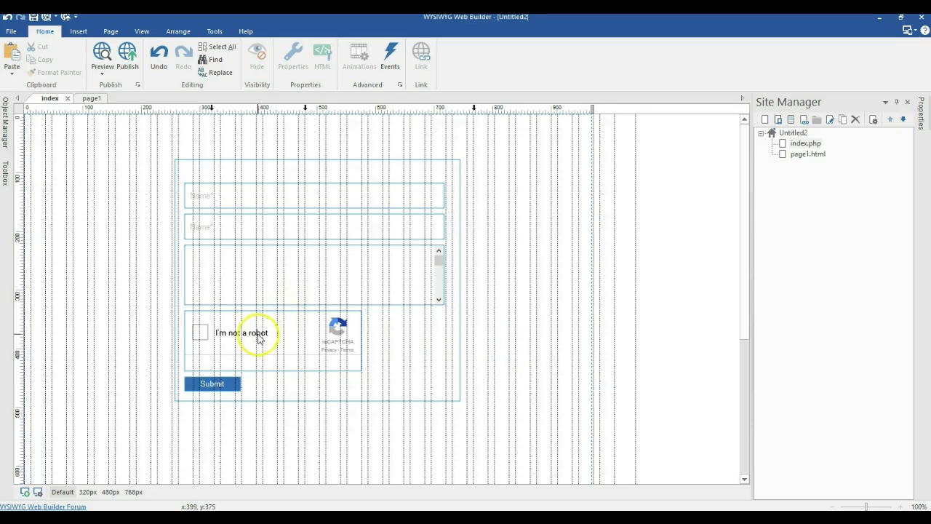
key("F5")
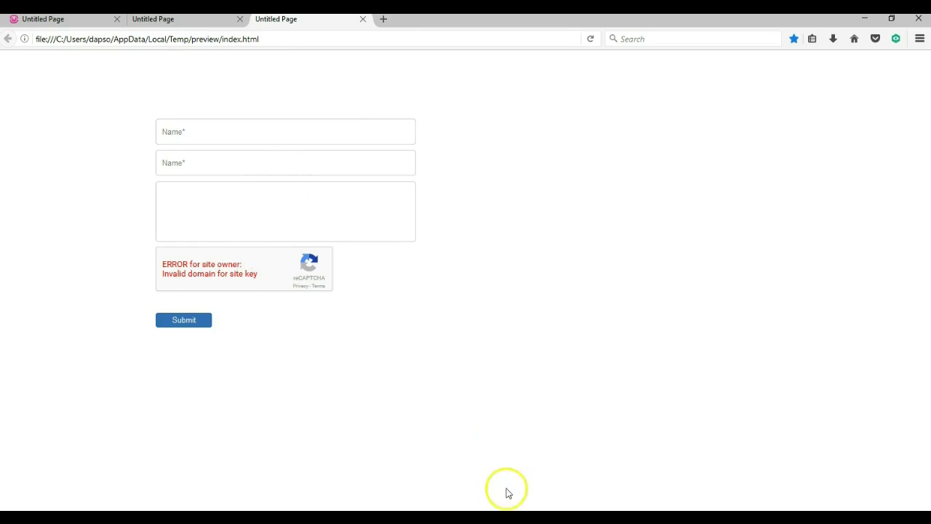
key("alt+Tab")
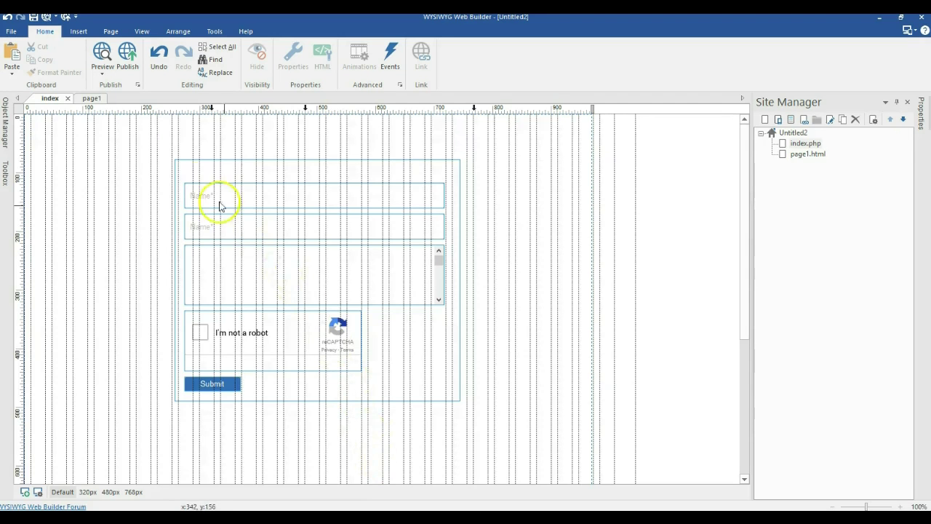